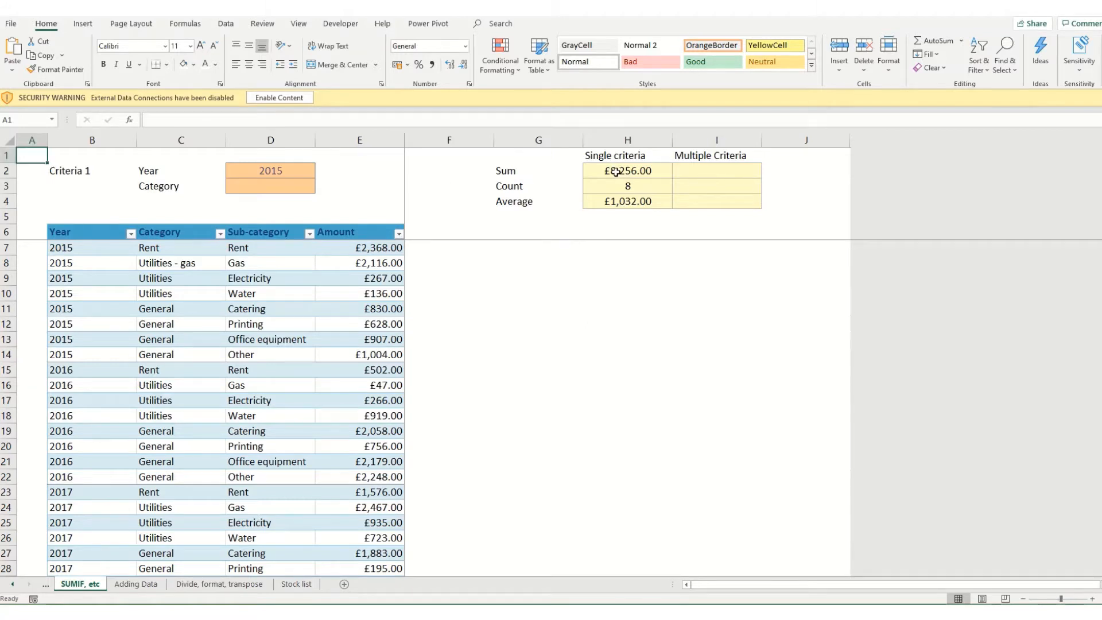
Review the single-criteria SUMIF, COUNTIF and AVERAGEIF formulas in cells H2 to H4
click(625, 171)
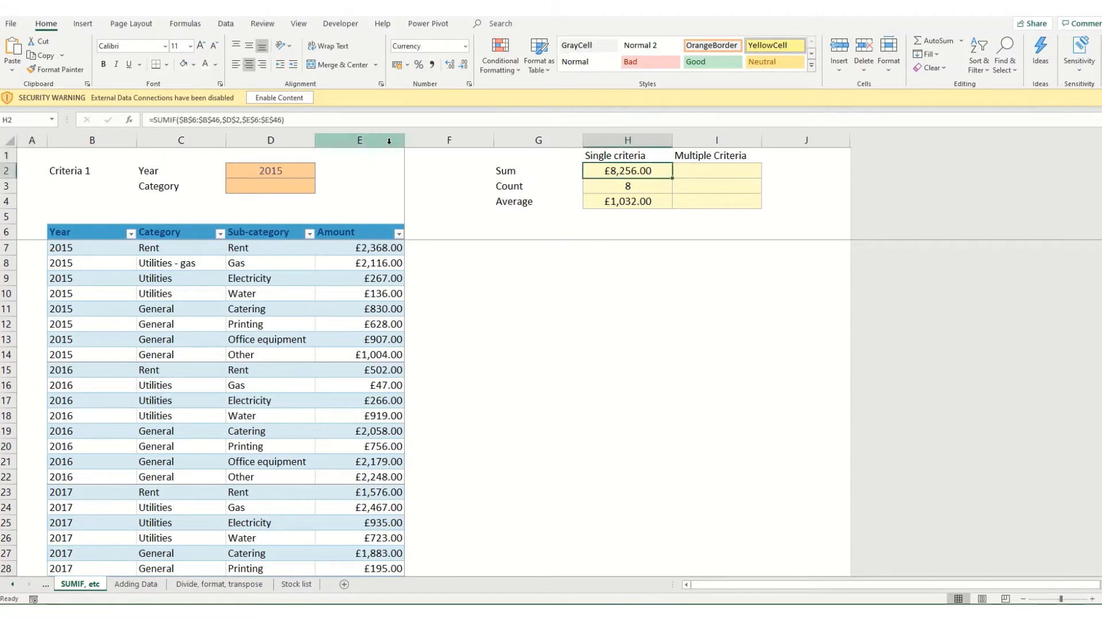
click(162, 120)
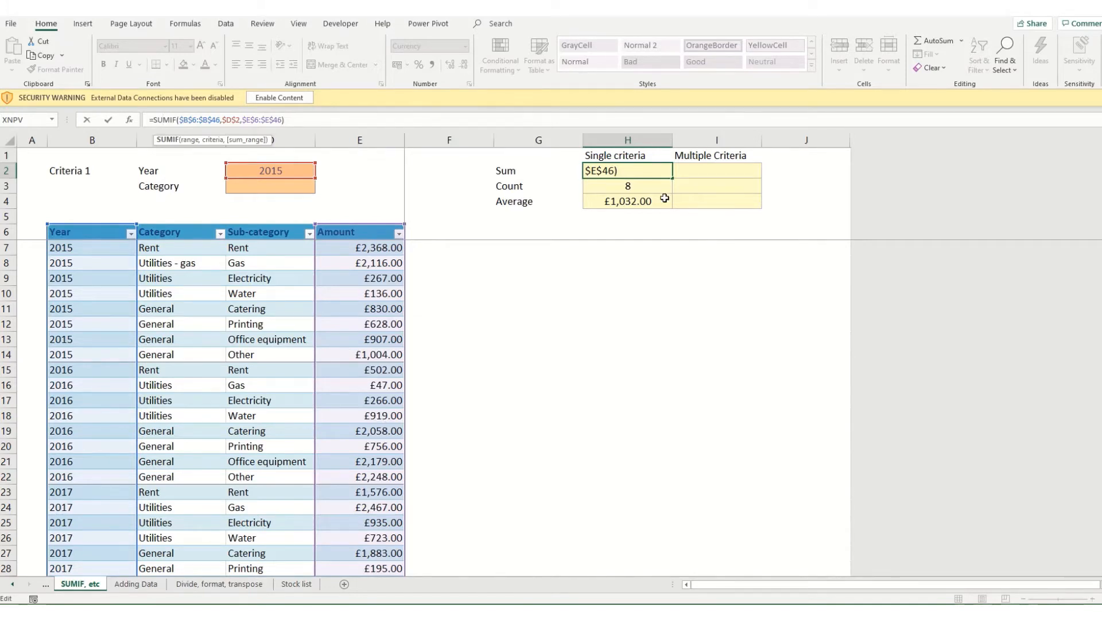
key(Return)
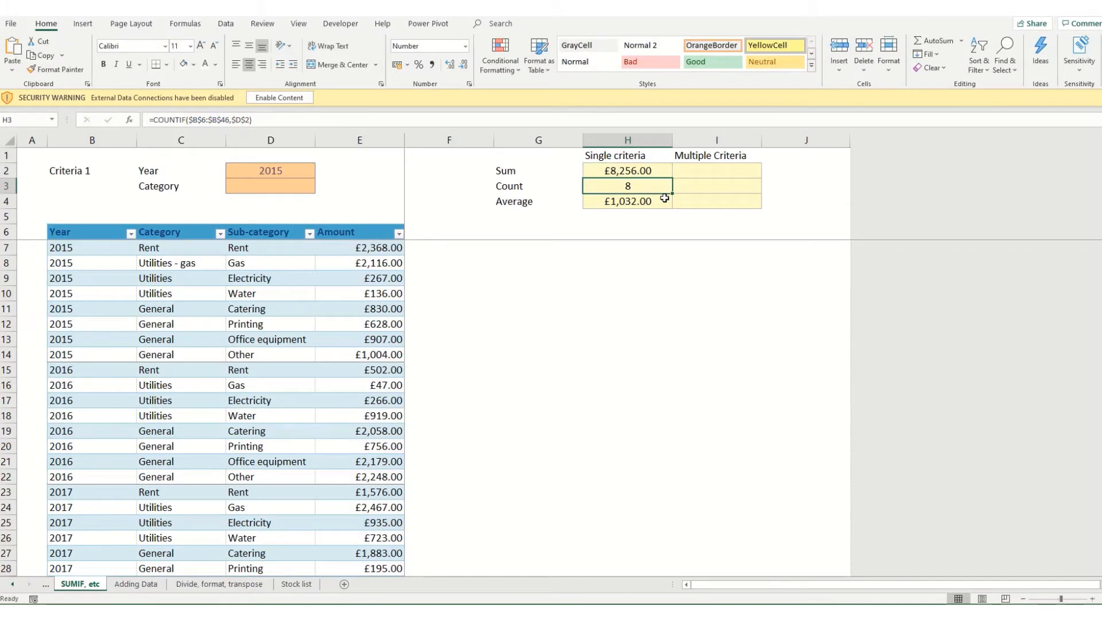
click(179, 119)
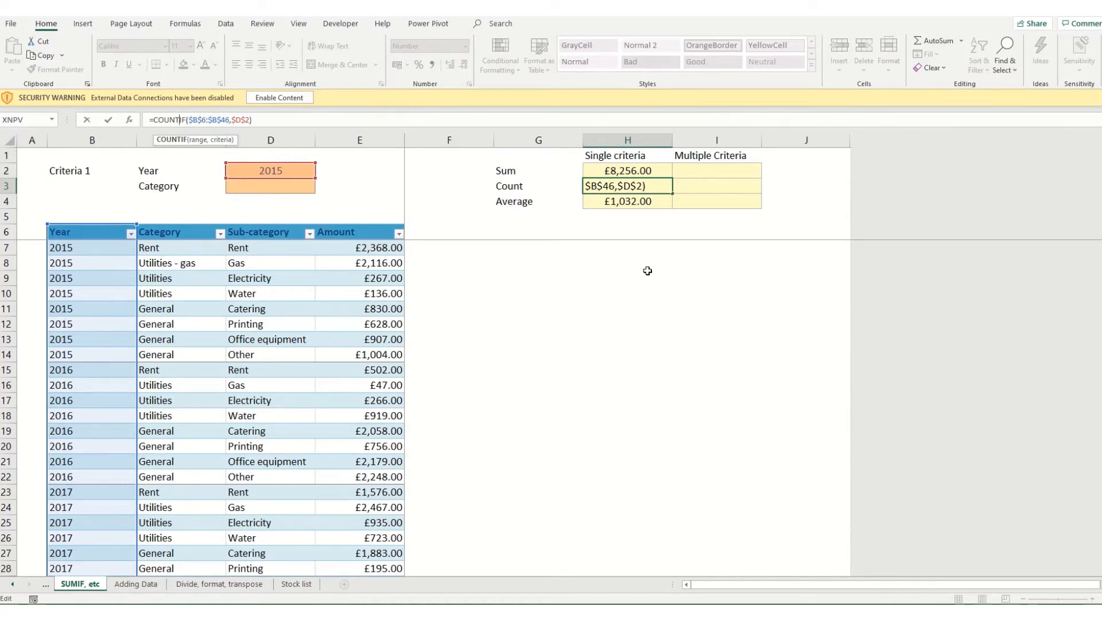
key(Return)
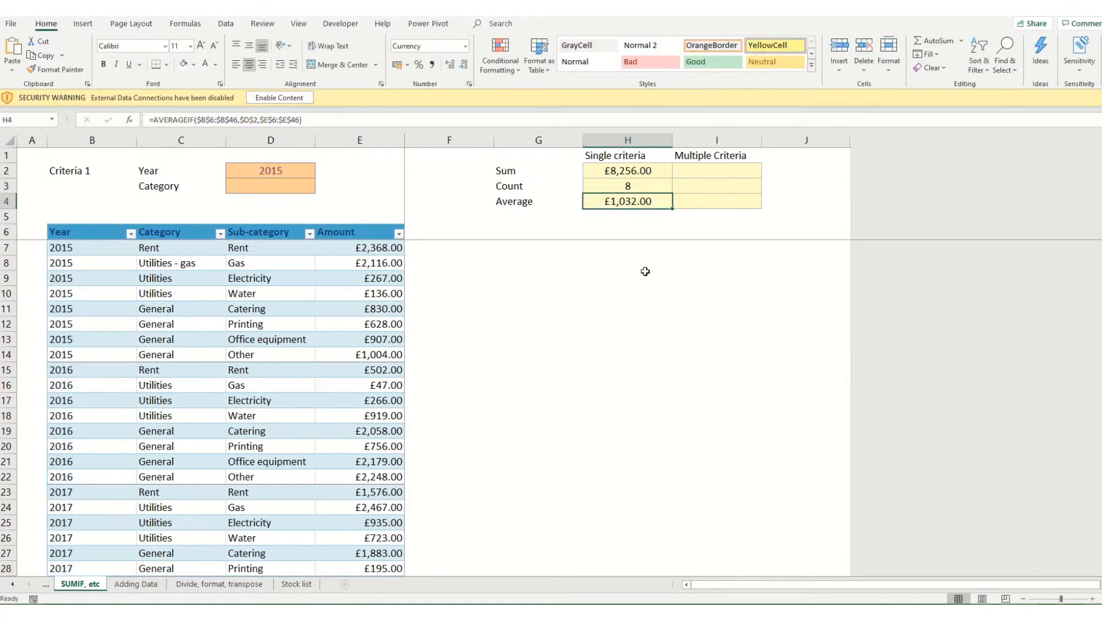
click(159, 120)
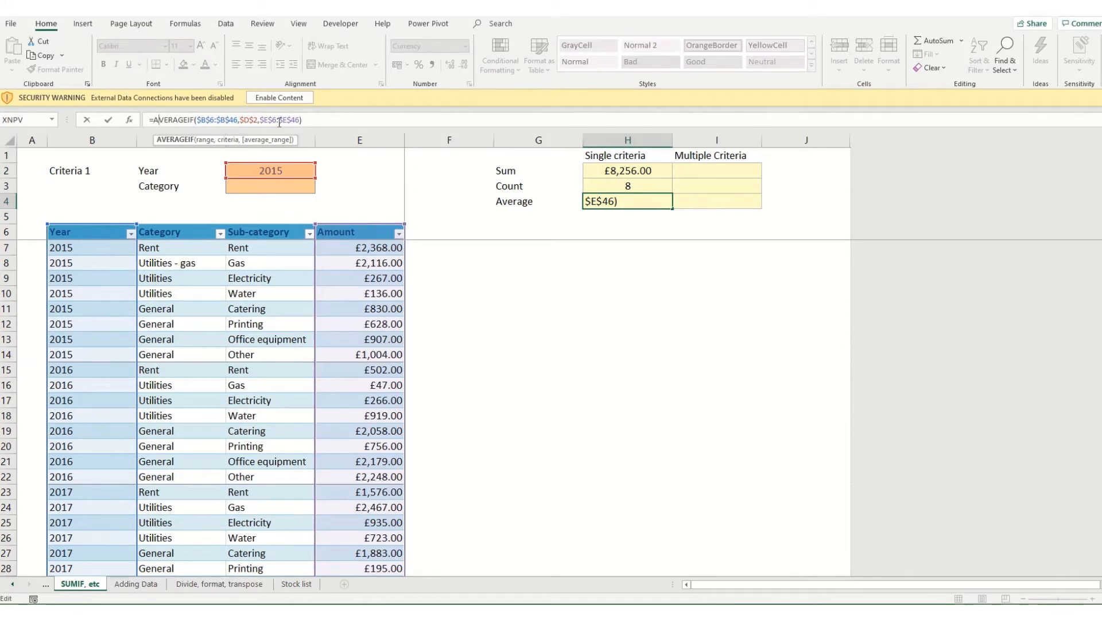
key(Return)
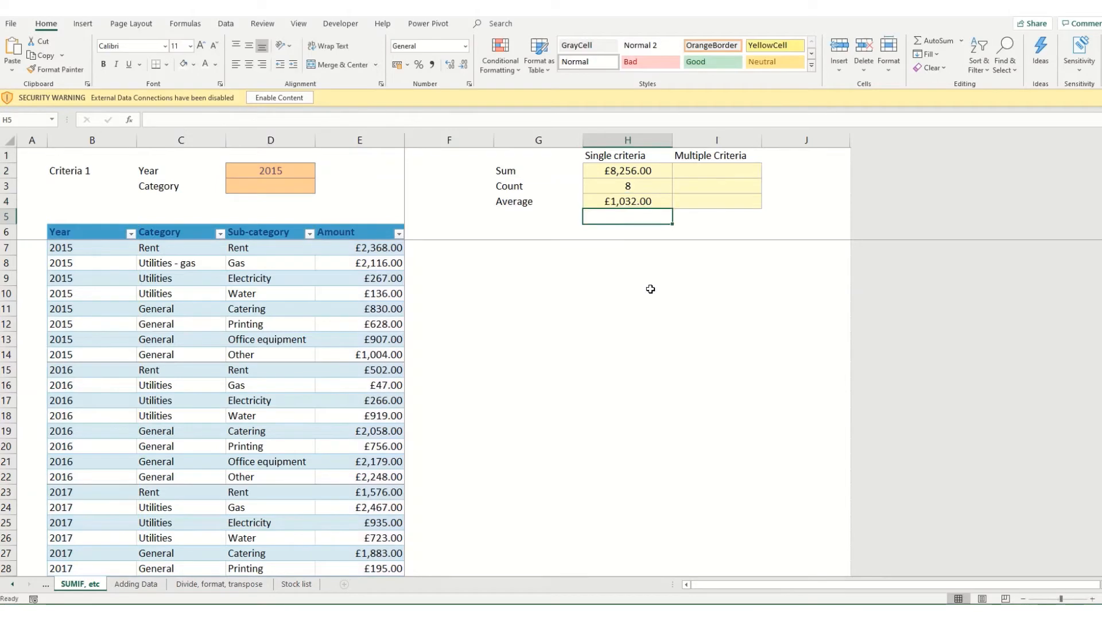
click(720, 169)
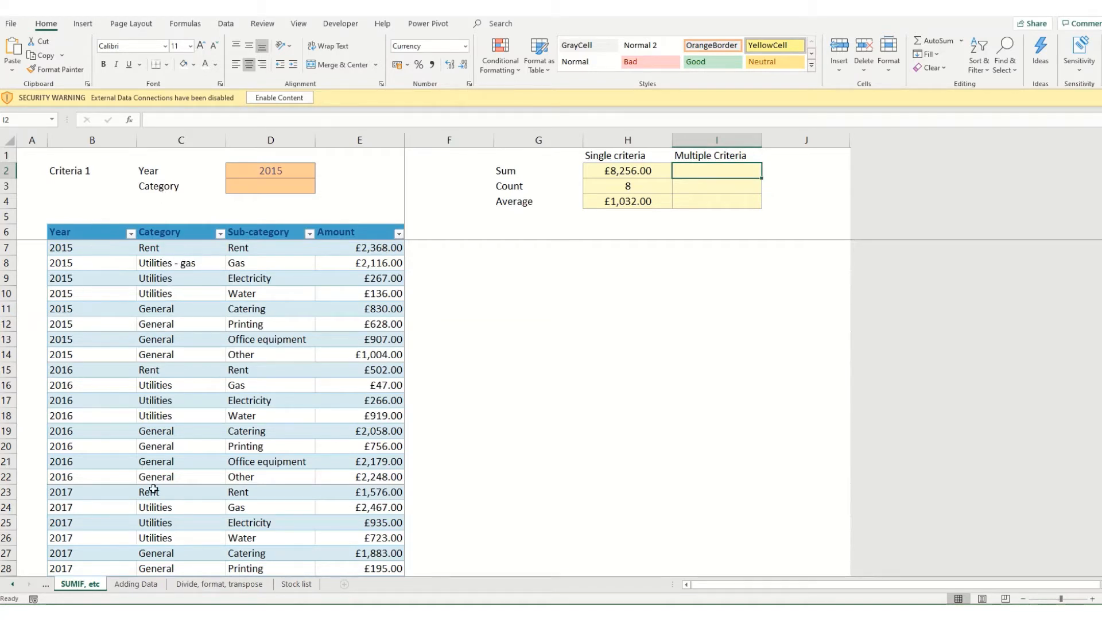
Remove " - gas" from the category in cell C8 so it reads Utilities
double_click(178, 263)
drag(173, 263, 228, 272)
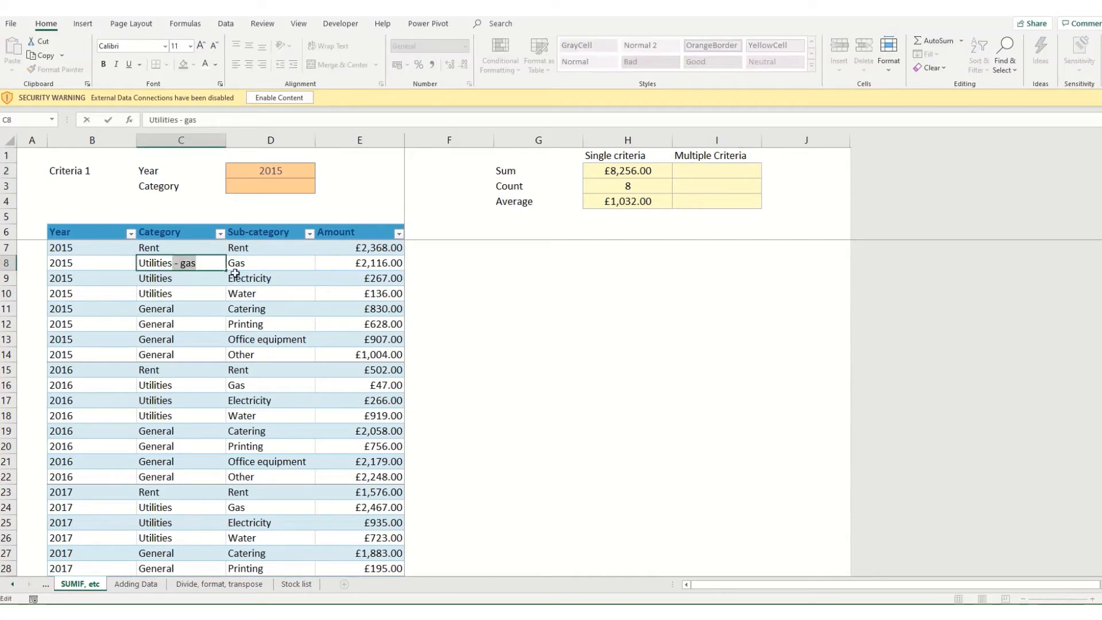
key(BackSpace)
Enter Utilities as the Category criterion in cell D3
click(281, 184)
text(U)
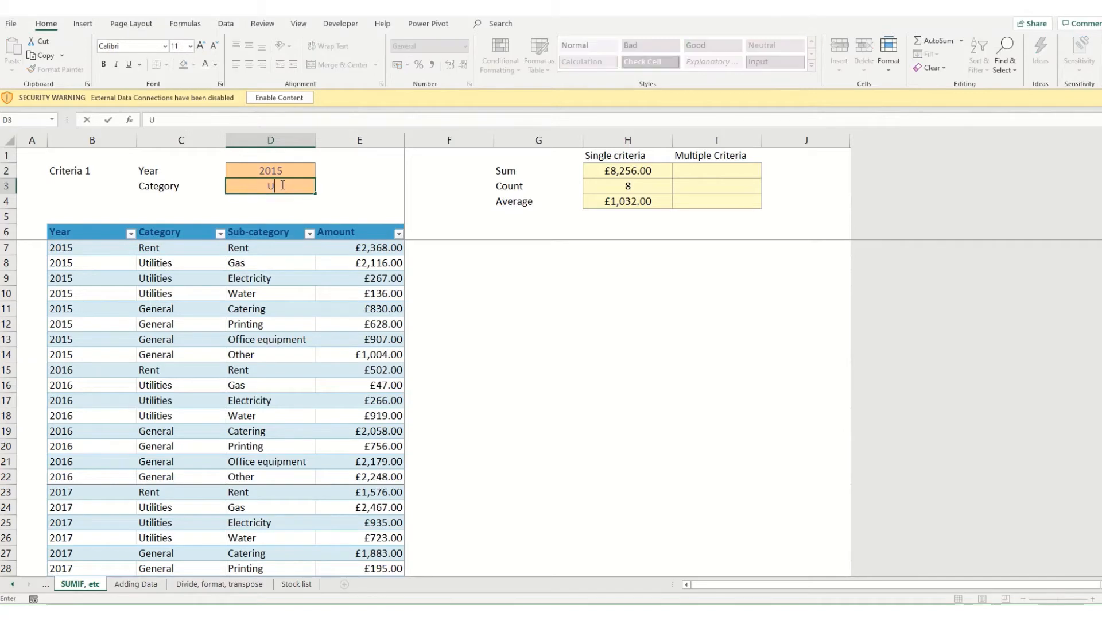
text(tilities)
click(670, 342)
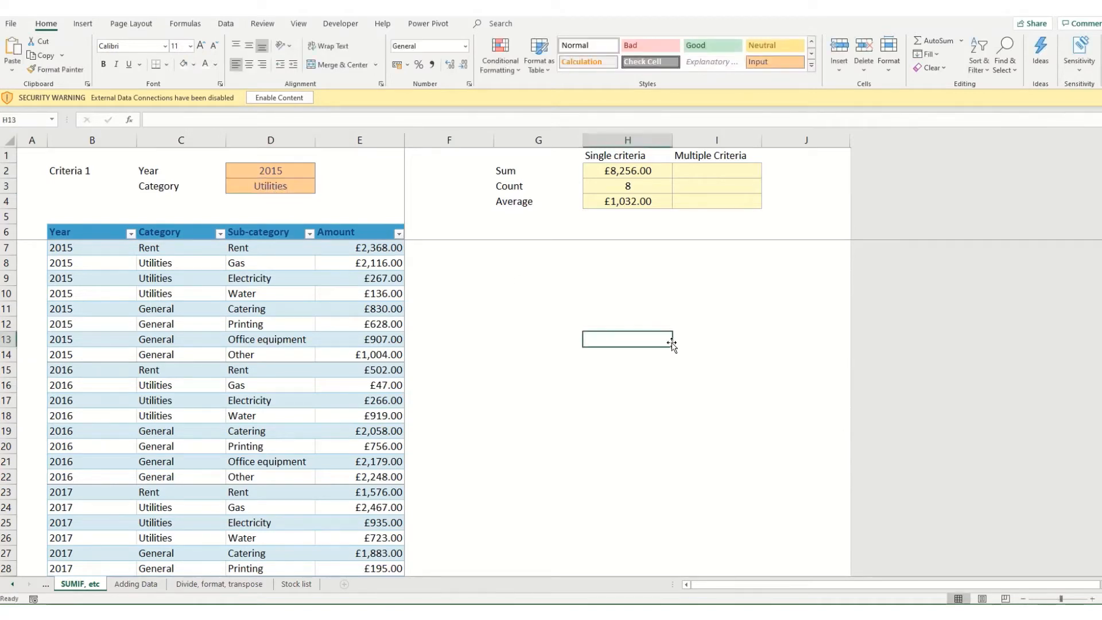
Start a SUMIFS formula in cell I2 with the Amount column $E$6:$E$46 as the absolute sum range
click(719, 172)
text(=sumifs)
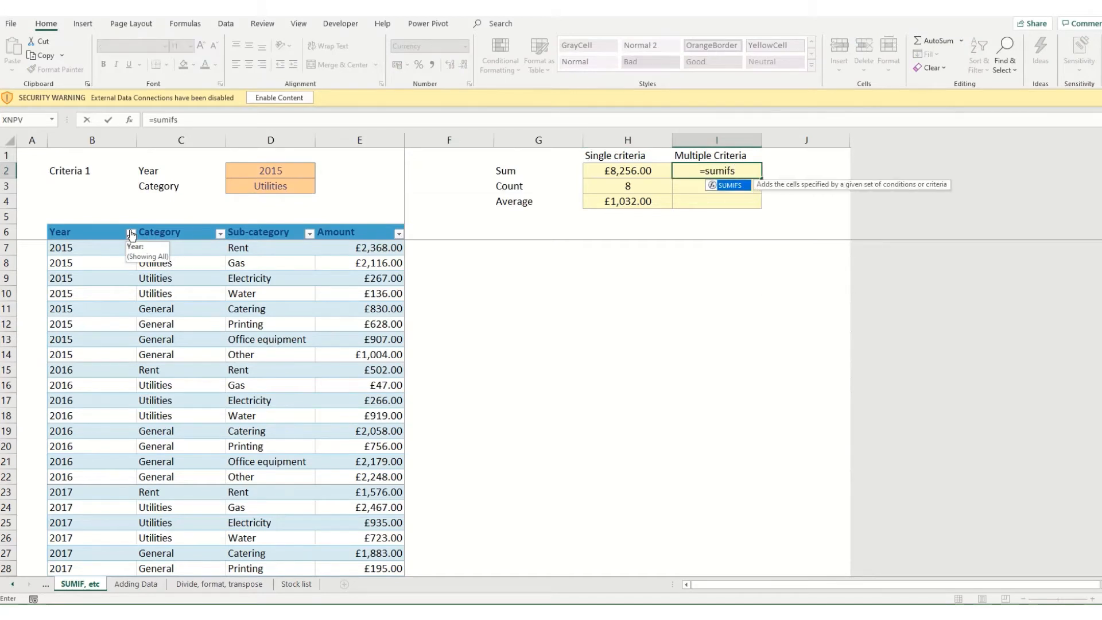
key(Tab)
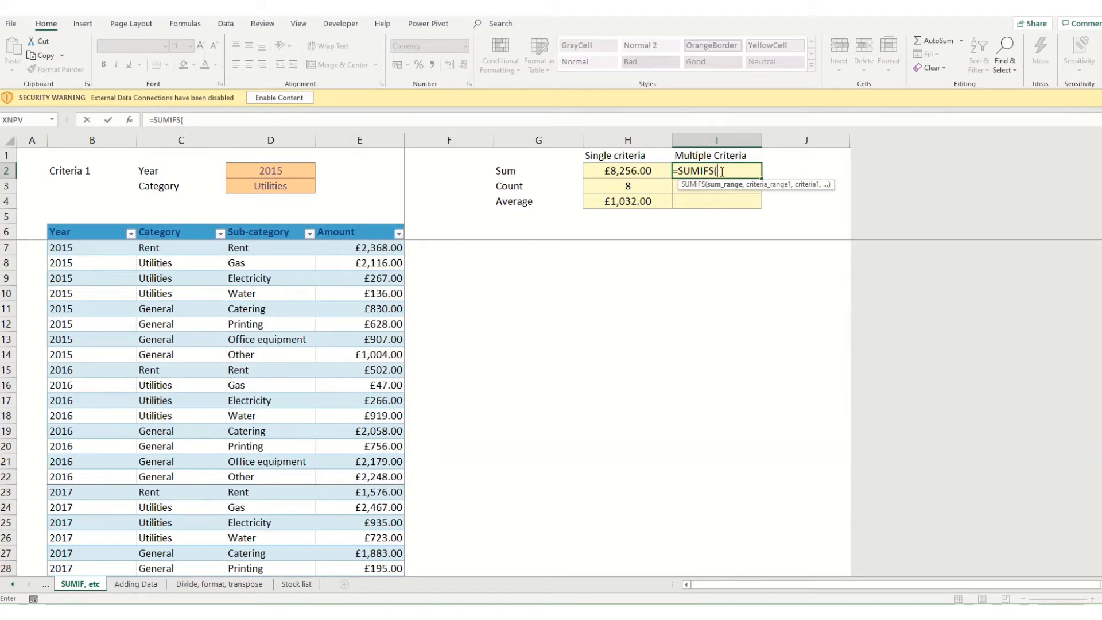
click(348, 232)
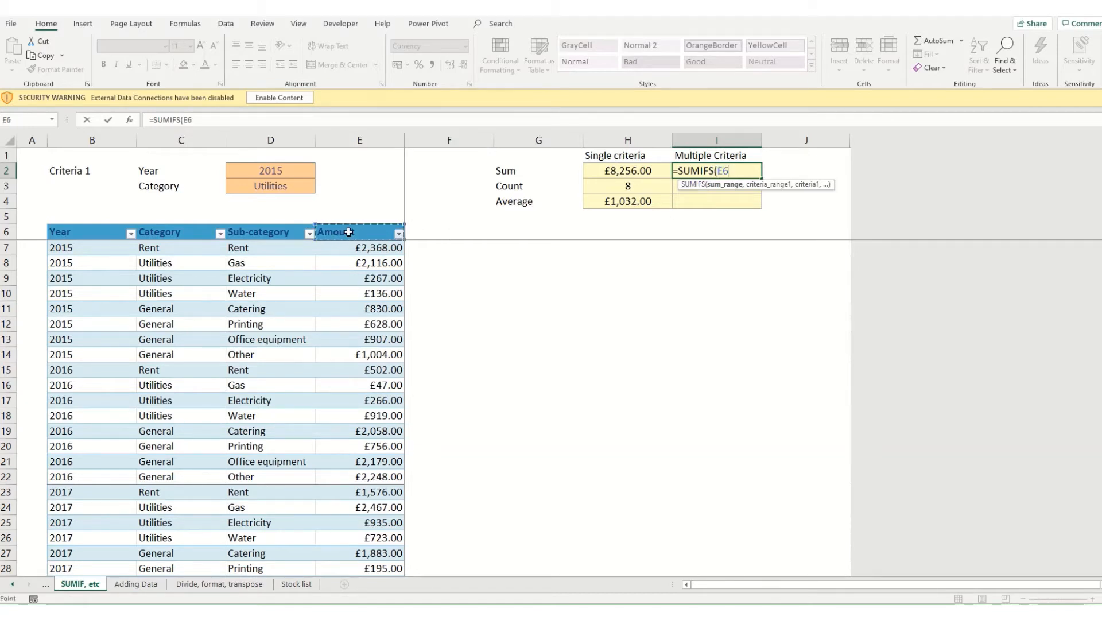
key(ctrl+shift+Down)
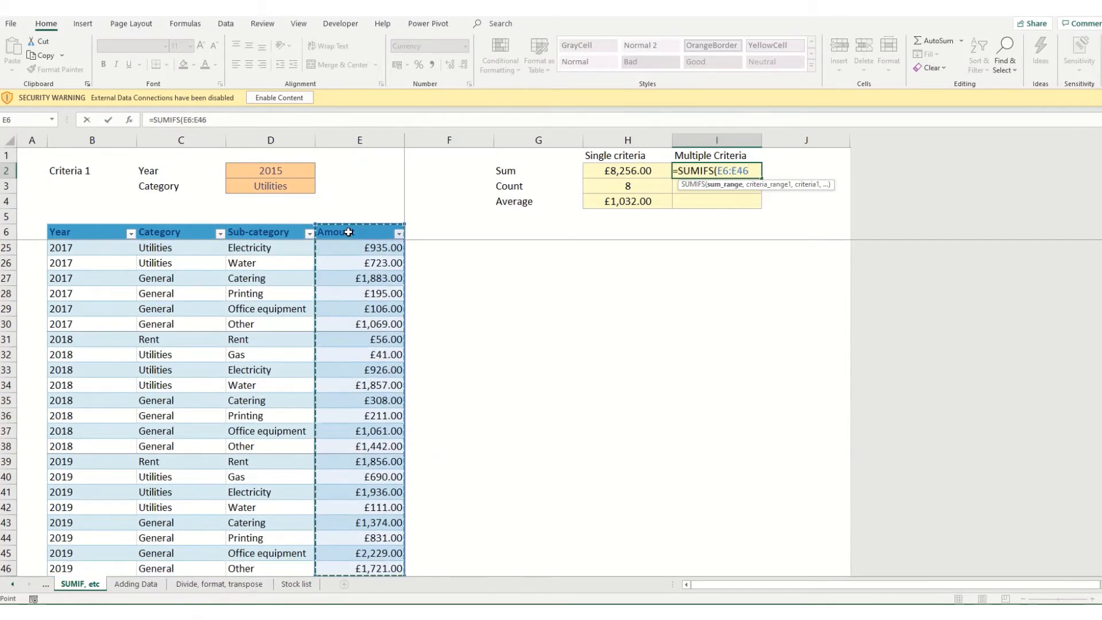
key(F4)
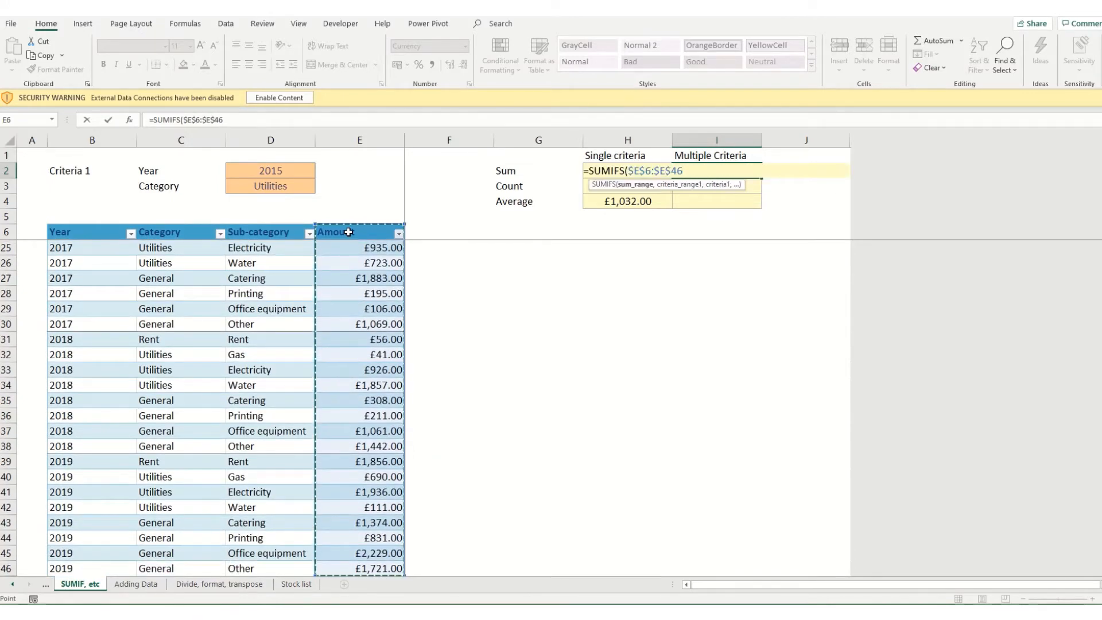
text(,)
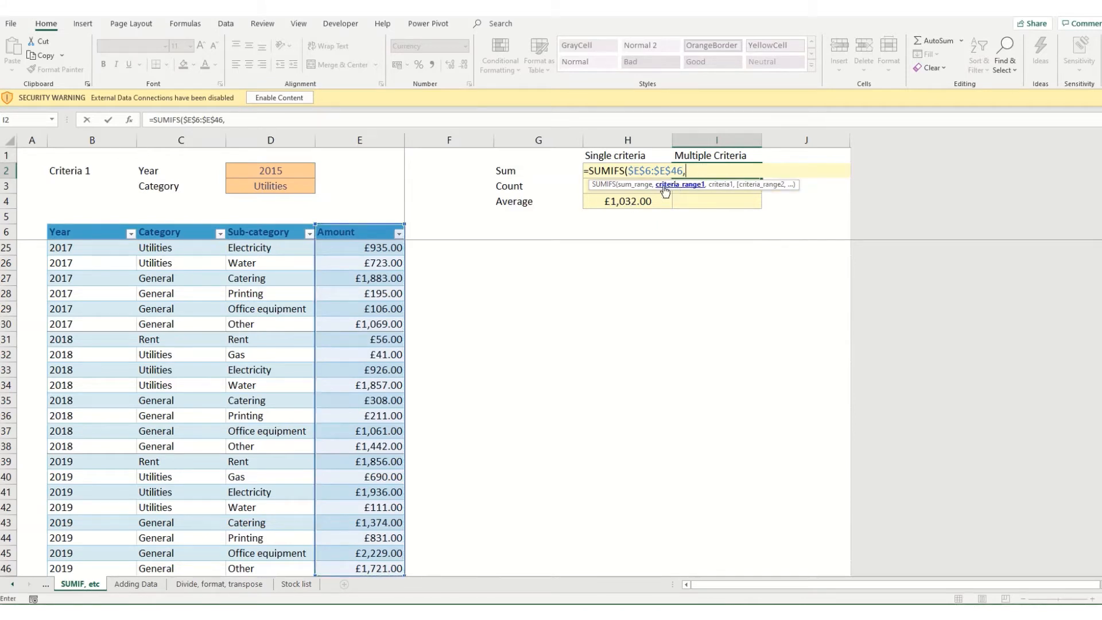
Add the first SUMIFS condition, matching the Year column $B$6:$B$46 to the year criterion $D$2 with absolute references
click(84, 231)
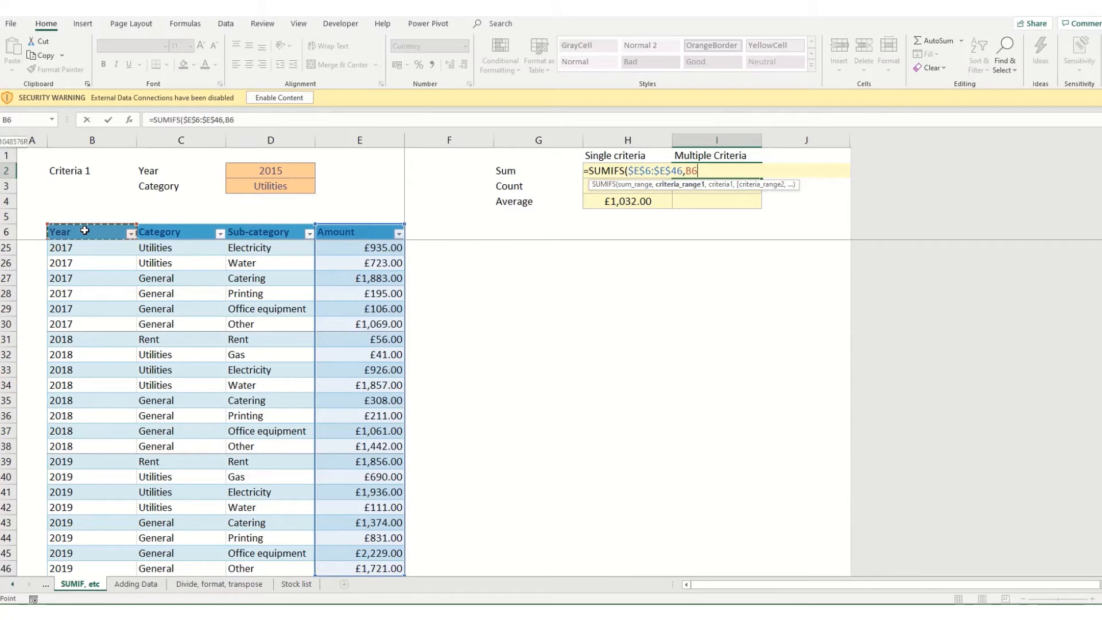
key(ctrl+shift+Down)
key(F4)
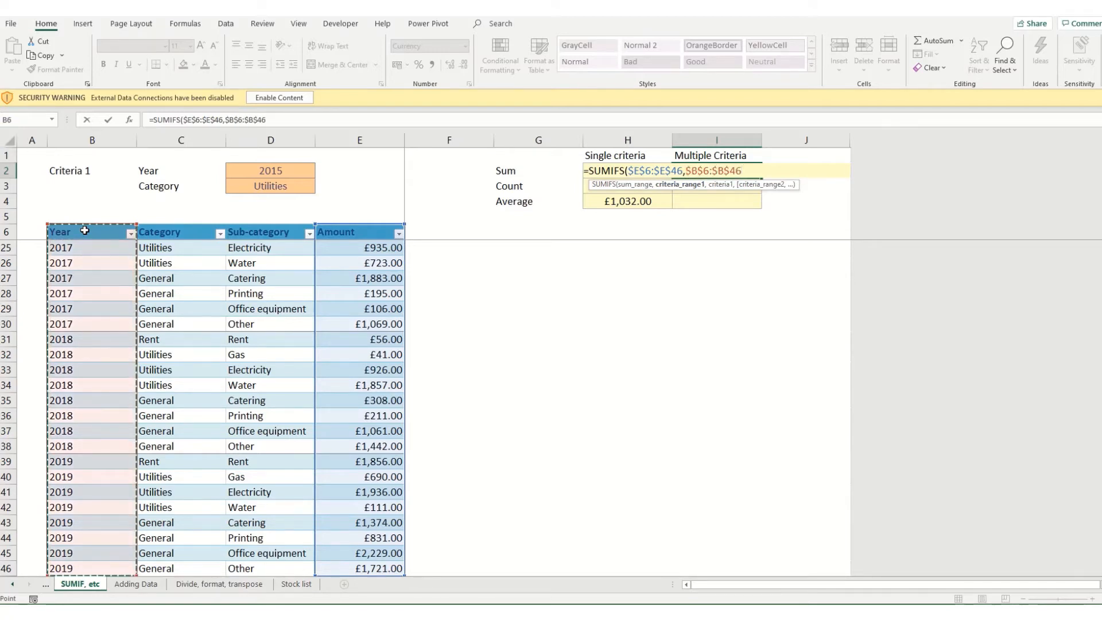
text(,)
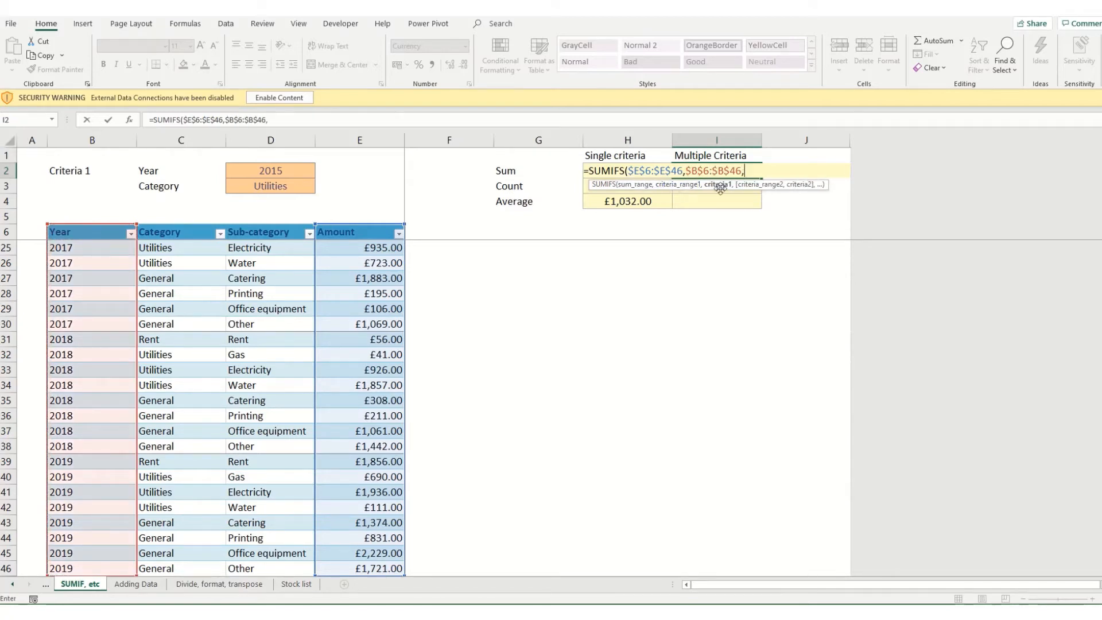
click(291, 172)
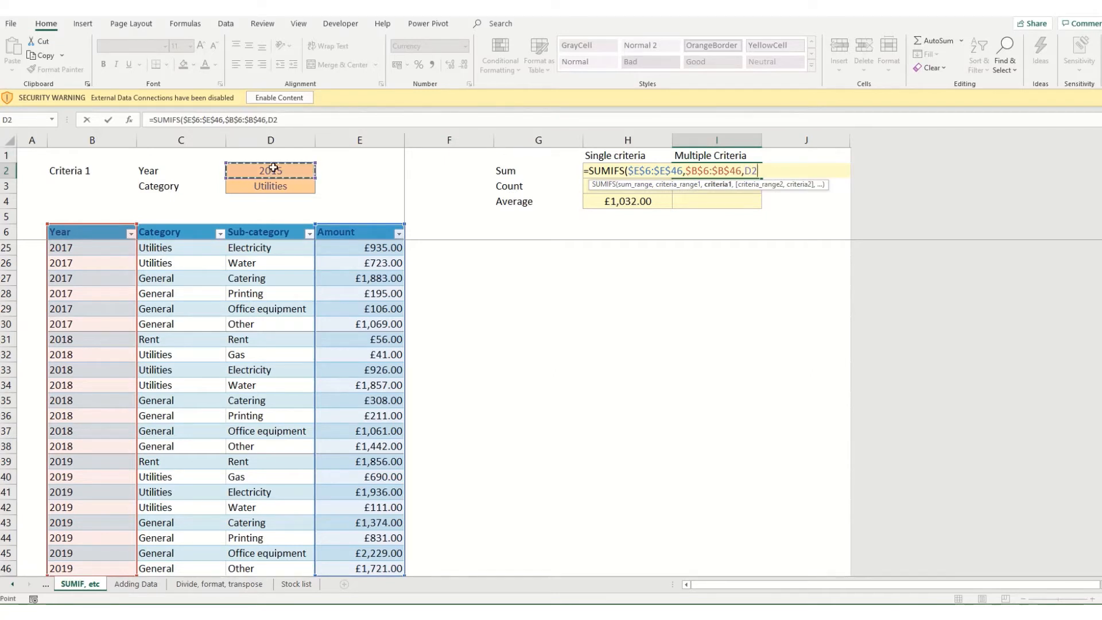
key(F4)
text(,)
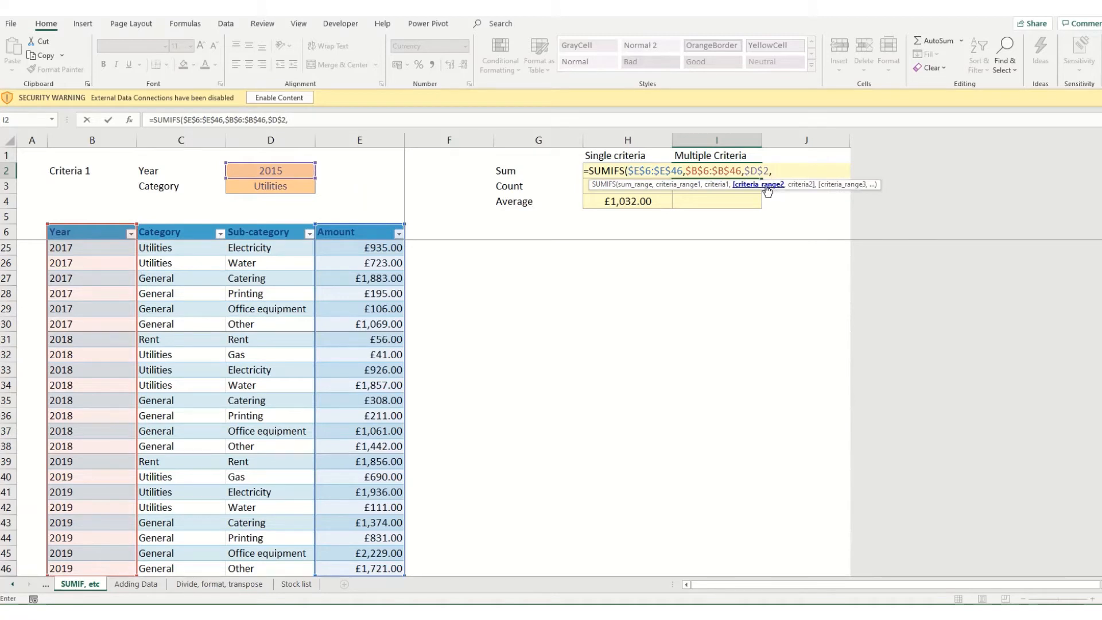
Add the second SUMIFS condition, matching the Category column $C$6:$C$46 to $D$3, and complete the formula
click(170, 227)
key(ctrl+shift+Down)
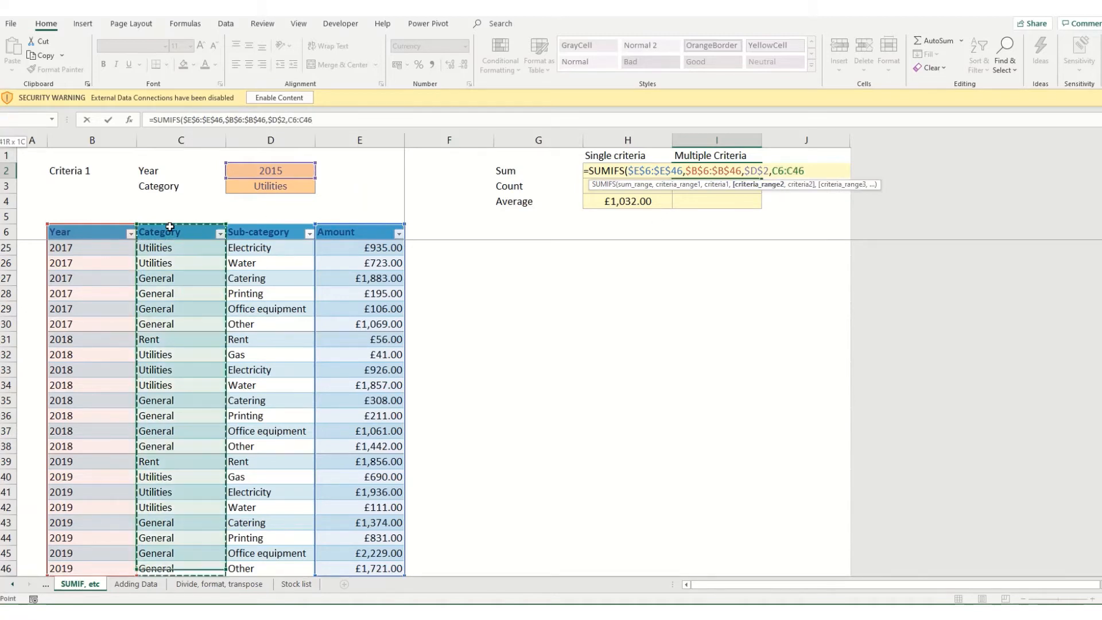
key(F4)
text(,)
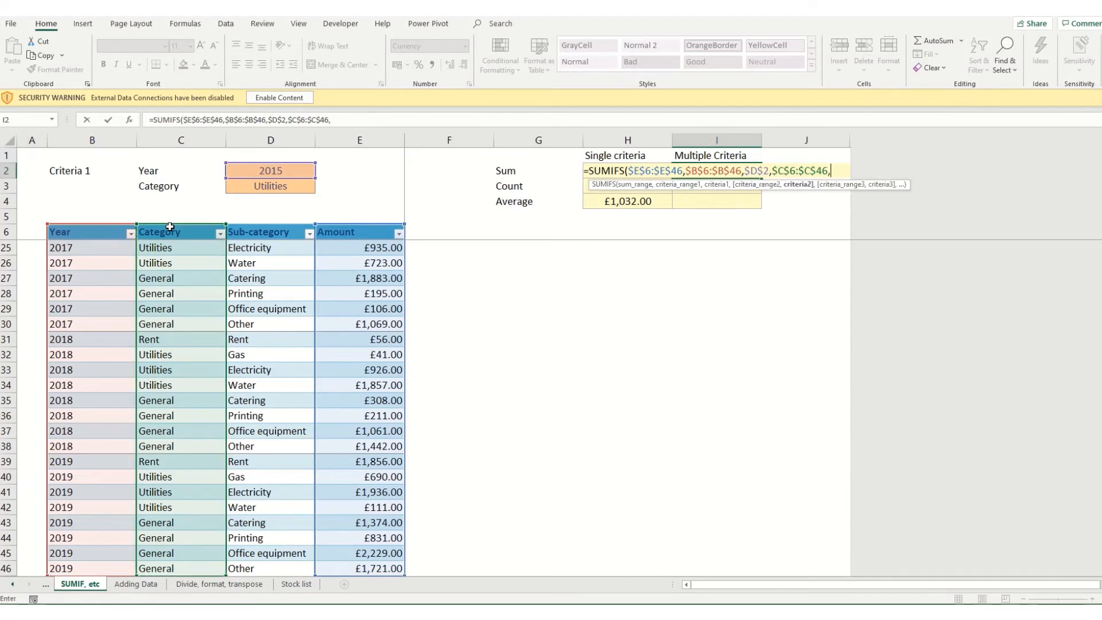
click(251, 187)
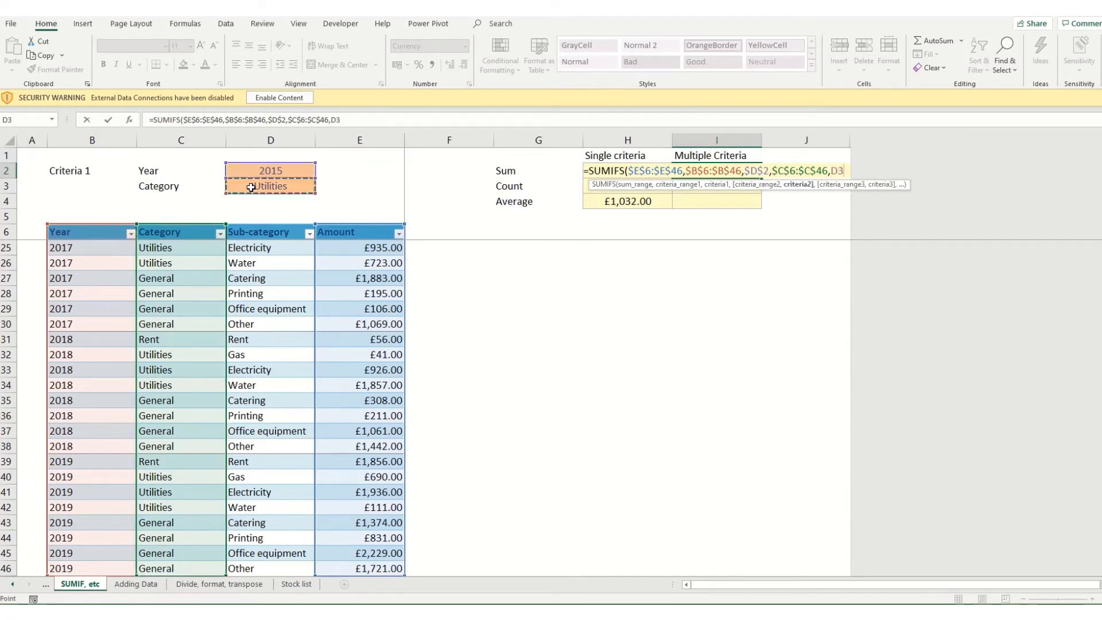
key(F4)
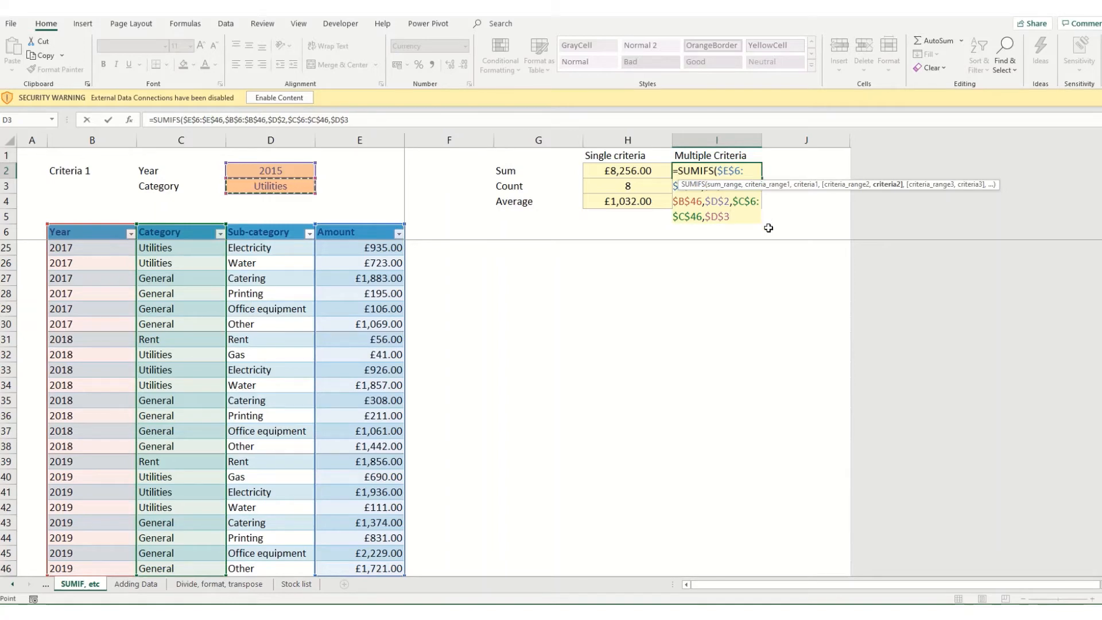
text())
key(Return)
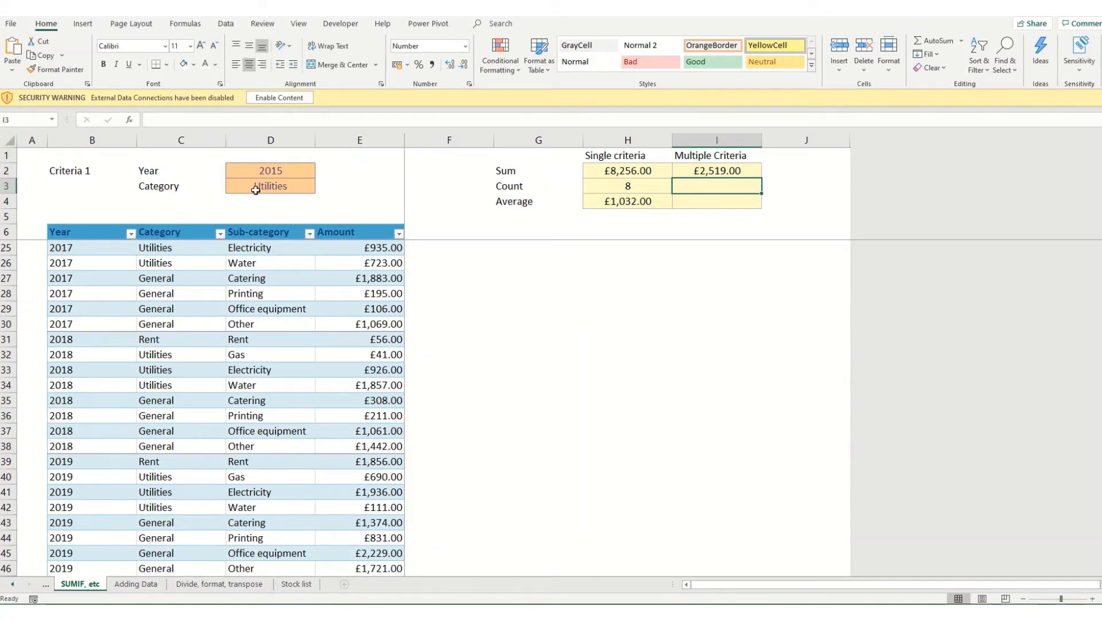
Filter the table to show only Year 2015 and Category Utilities
click(131, 233)
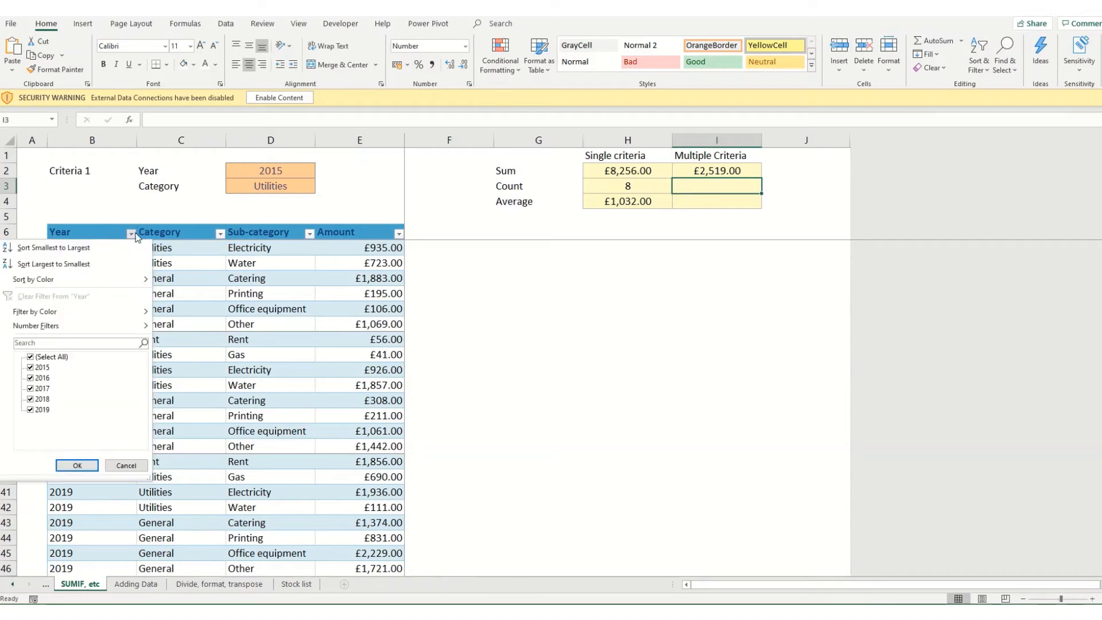
click(51, 356)
click(42, 368)
click(78, 465)
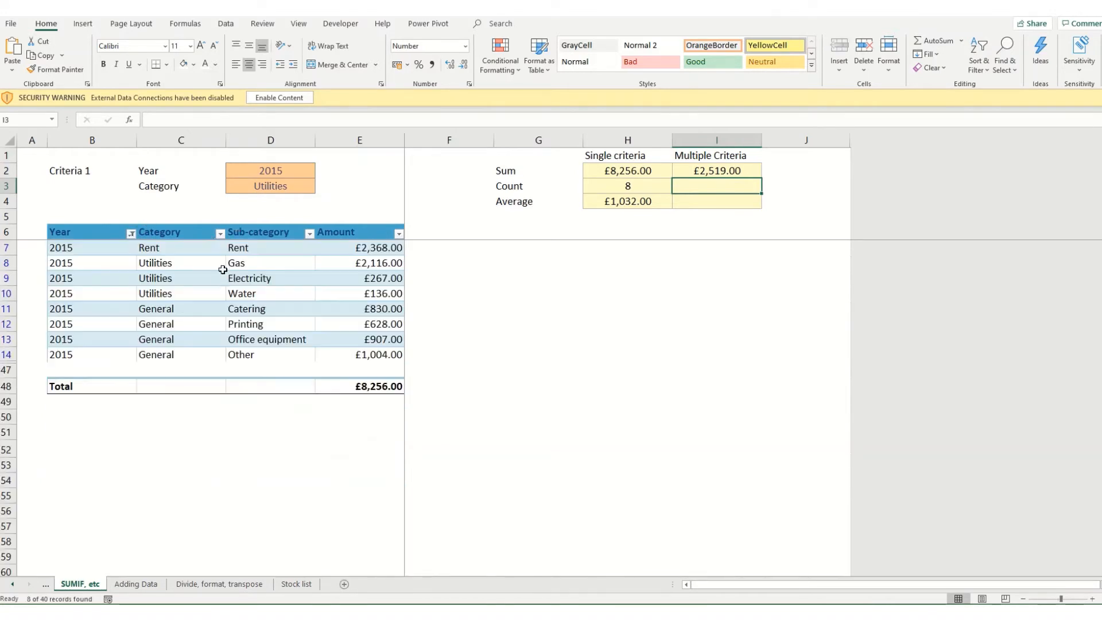
click(220, 233)
click(103, 357)
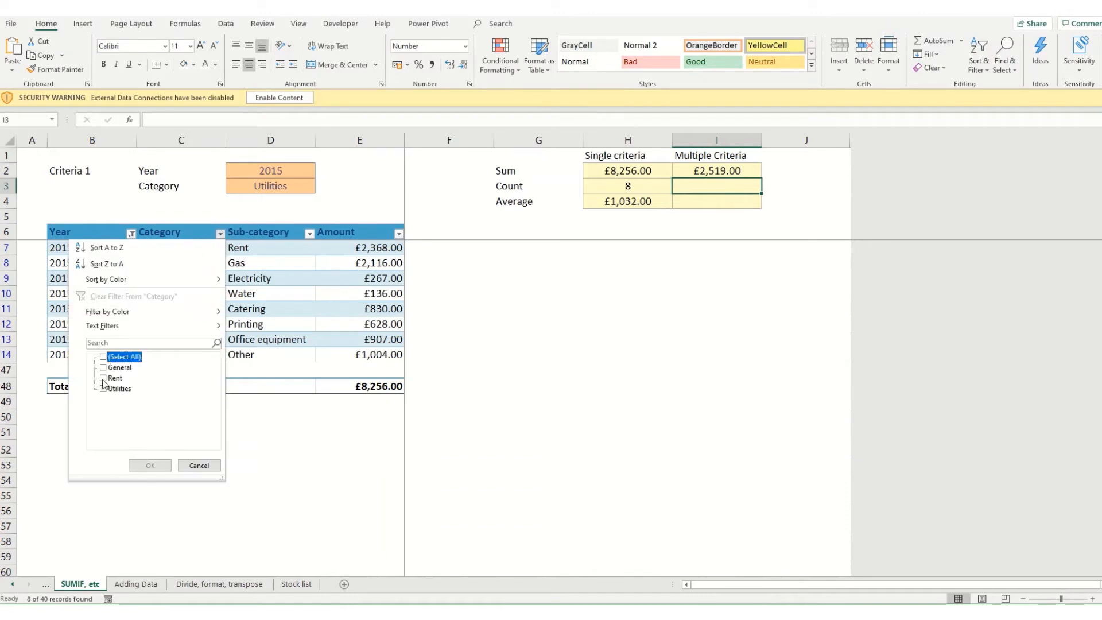
click(104, 390)
click(150, 465)
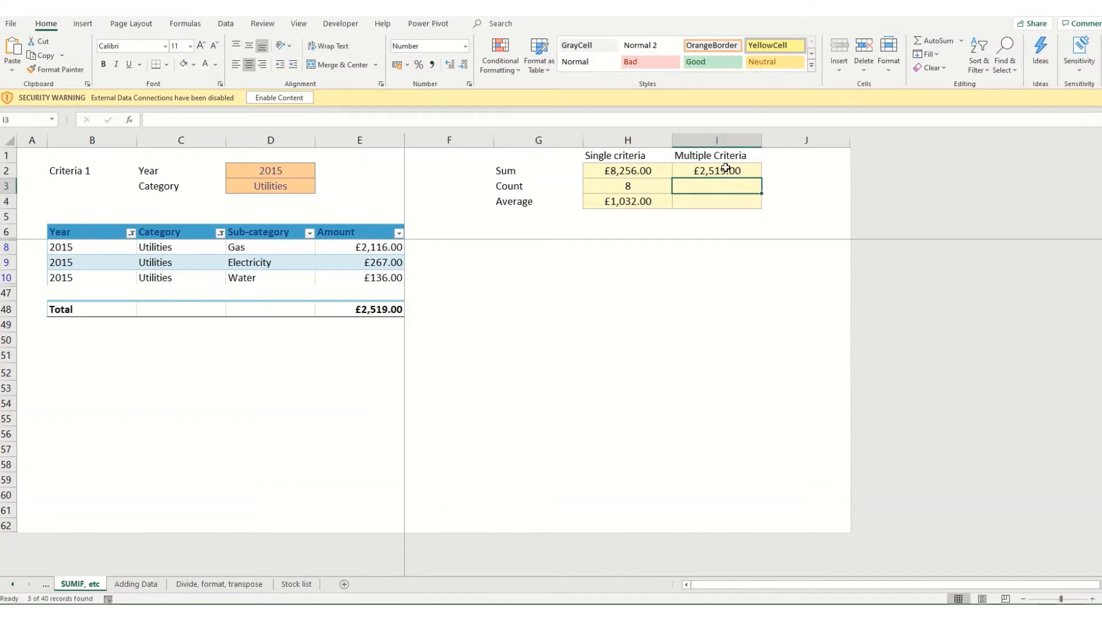
Clear all filters from the expense table
click(270, 232)
click(226, 23)
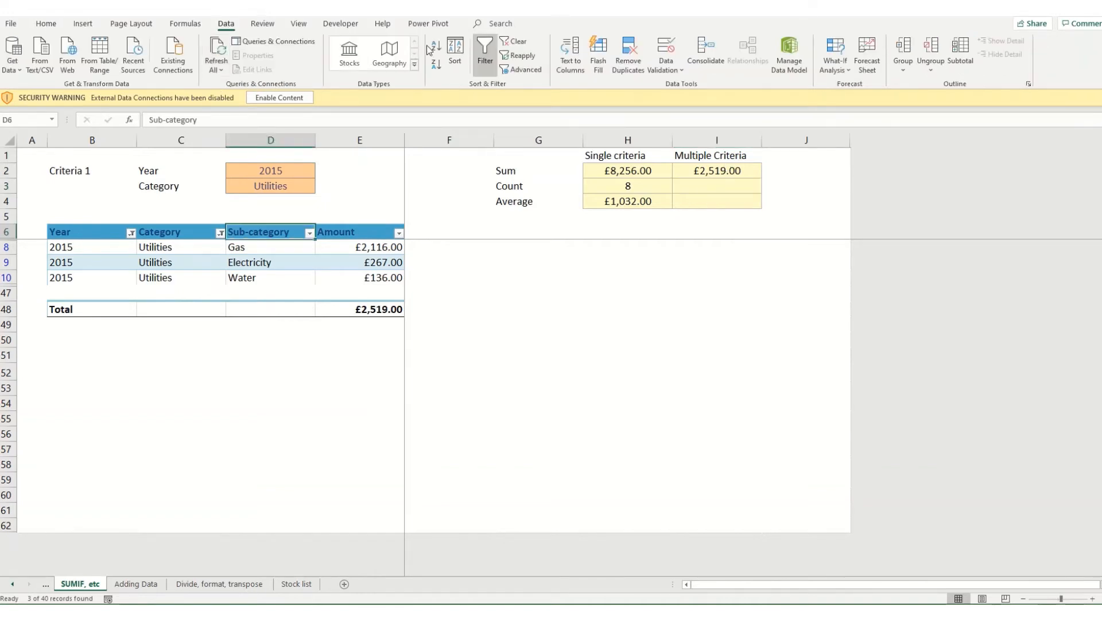
click(501, 40)
Start a COUNTIFS formula in I3 that matches the Year column $B$6:$B$46 to the year criterion $D$2 with absolute references
click(709, 188)
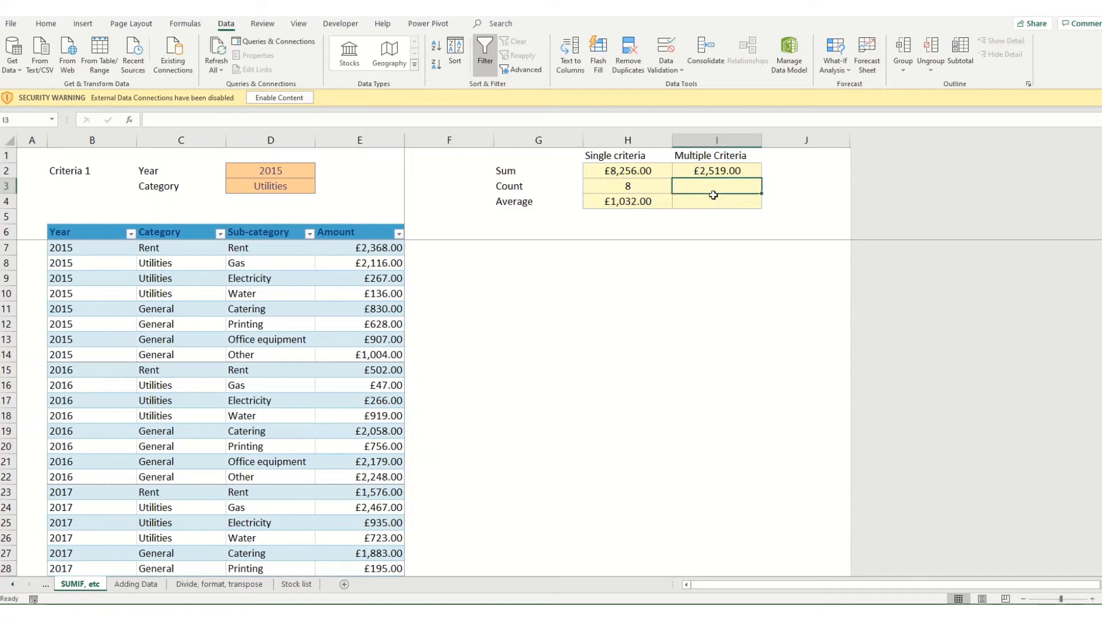
text(=count)
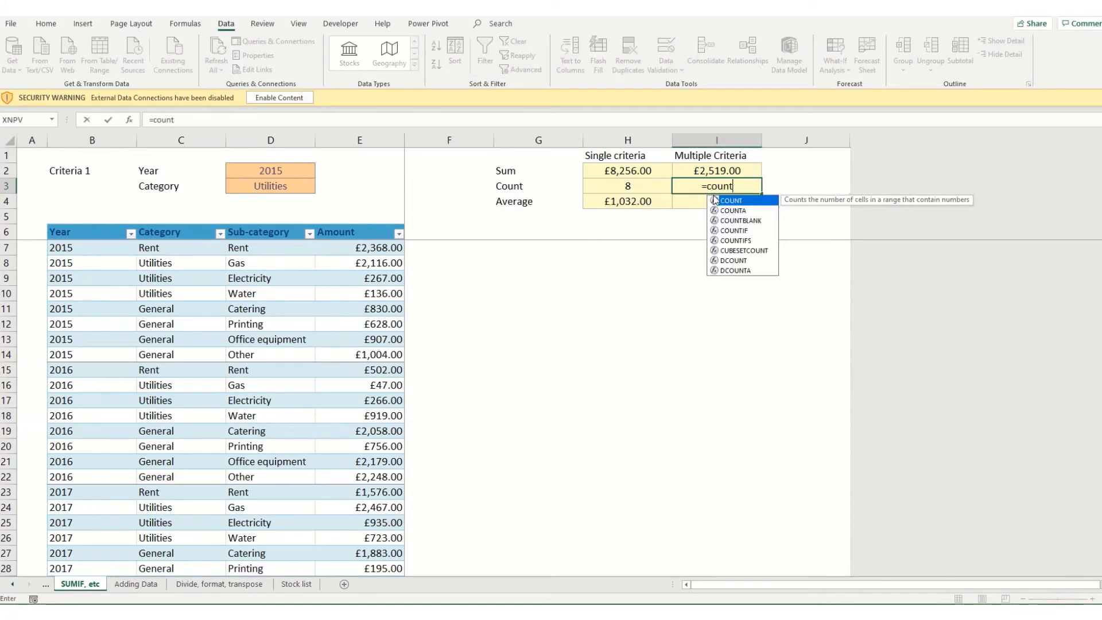
text(ifs)
key(Tab)
scroll(688, 186, down, 6)
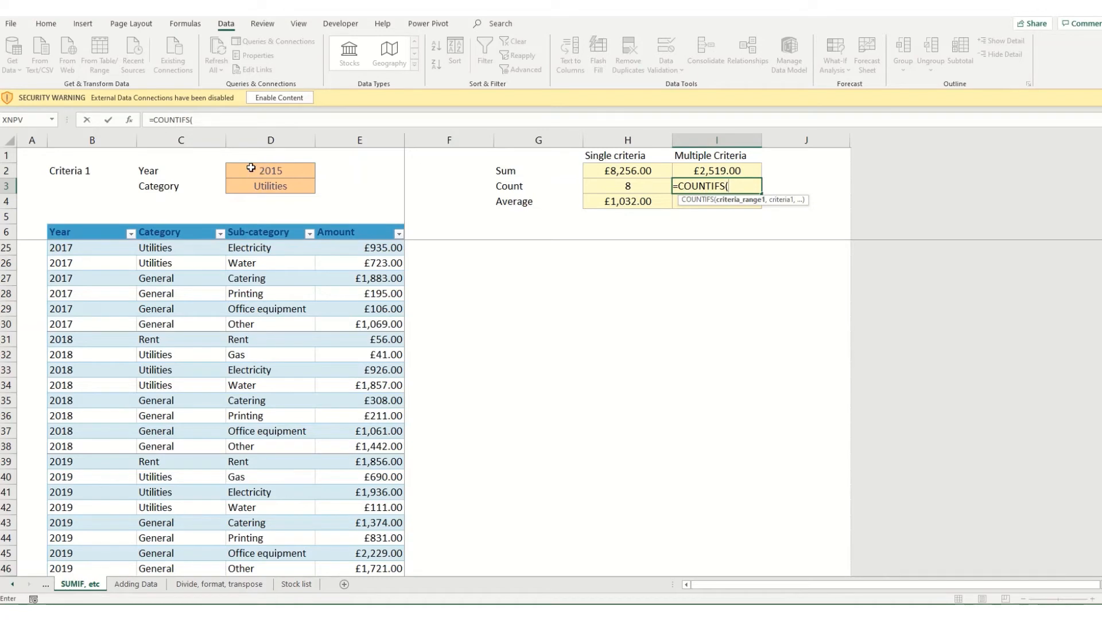
click(65, 229)
key(ctrl+shift+Down)
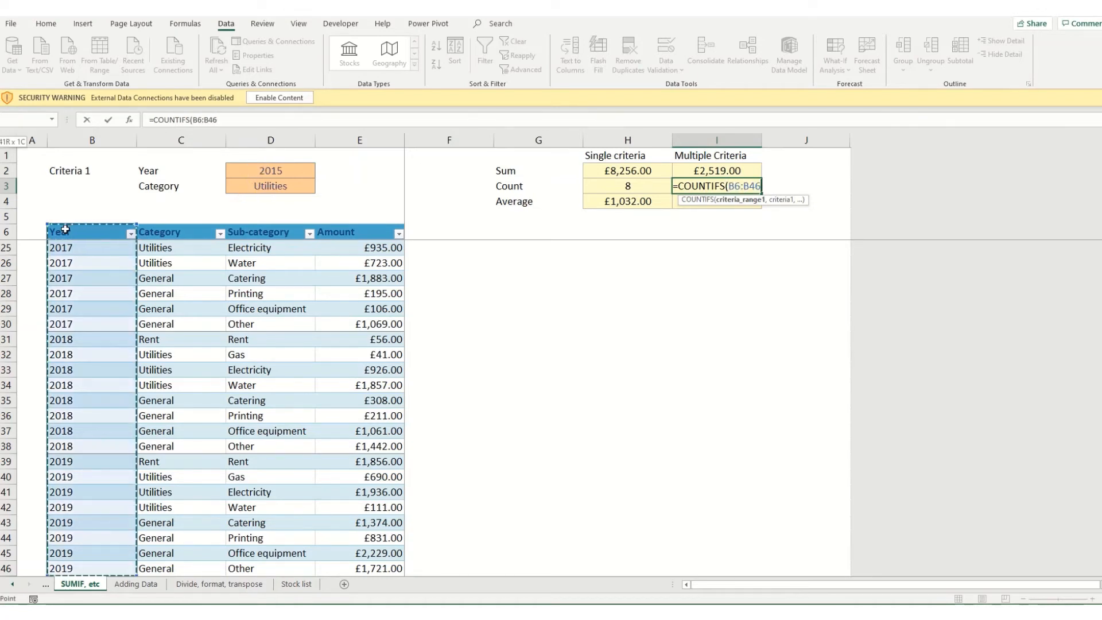
key(F4)
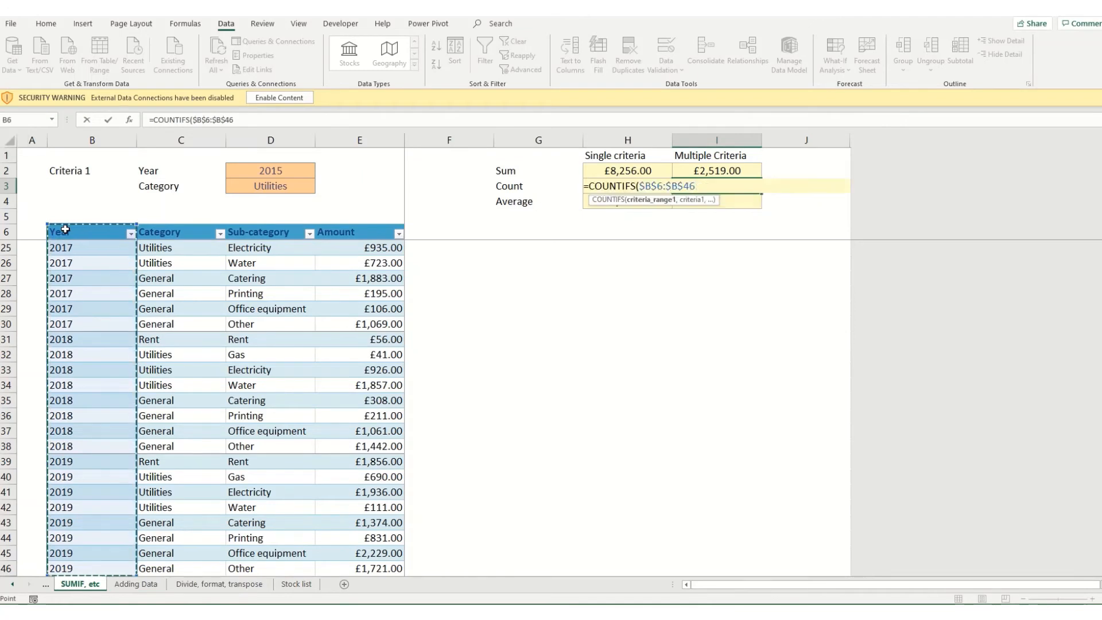
text(,)
click(279, 172)
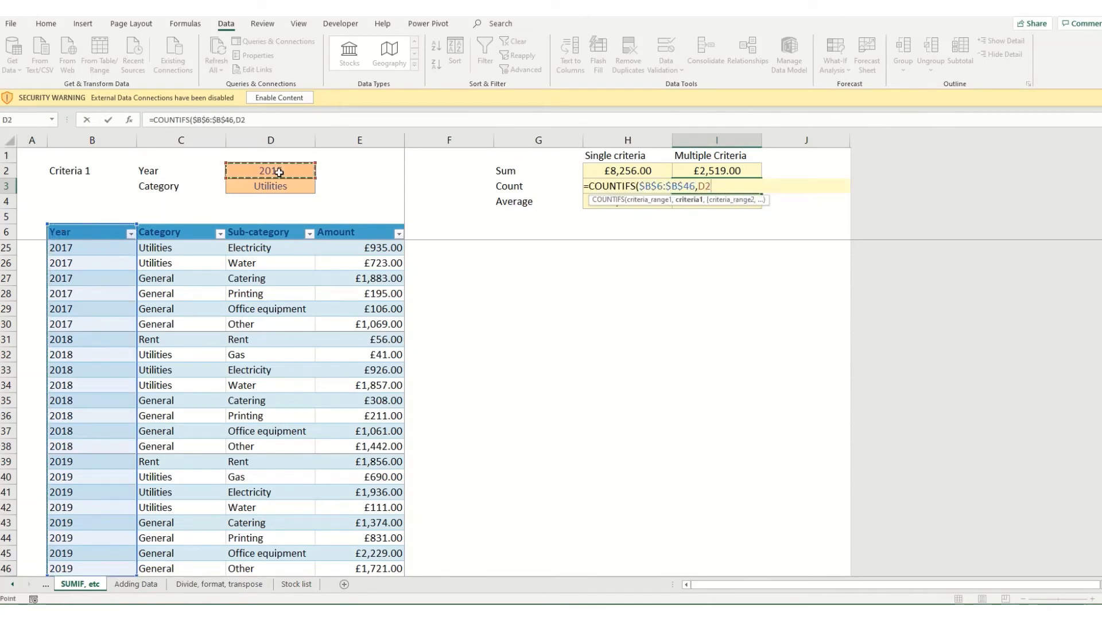
key(F4)
Add the second COUNTIFS condition, matching the Category column $C$6:$C$46 to $D$3, complete the formula and check it against the 2015 Utilities rows
text(,)
click(200, 233)
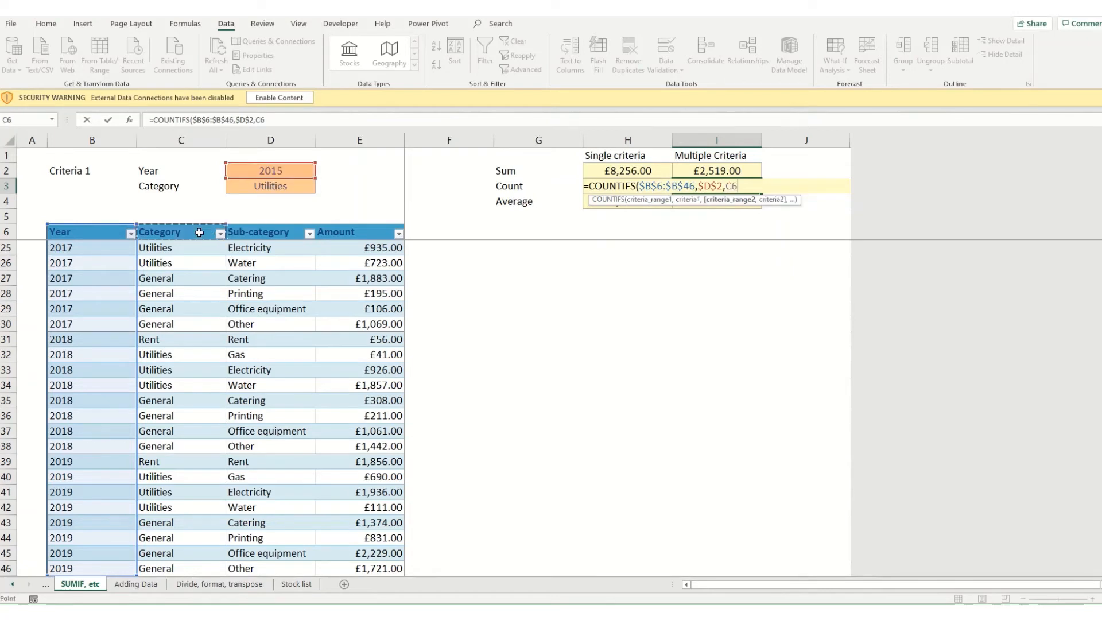
key(ctrl+shift+Down)
key(F4)
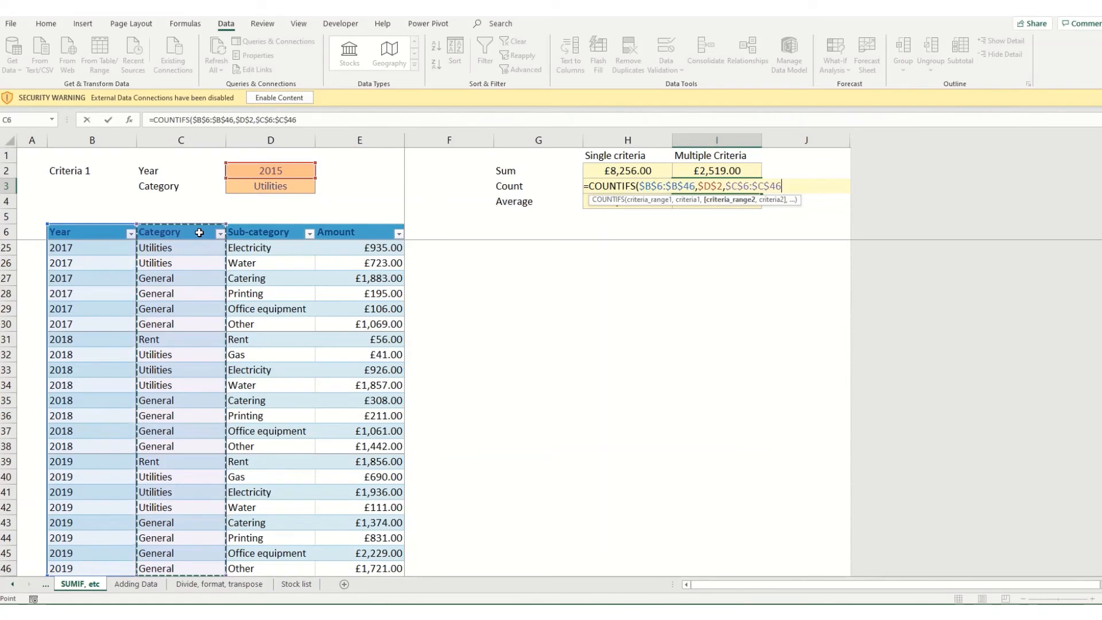
text(,)
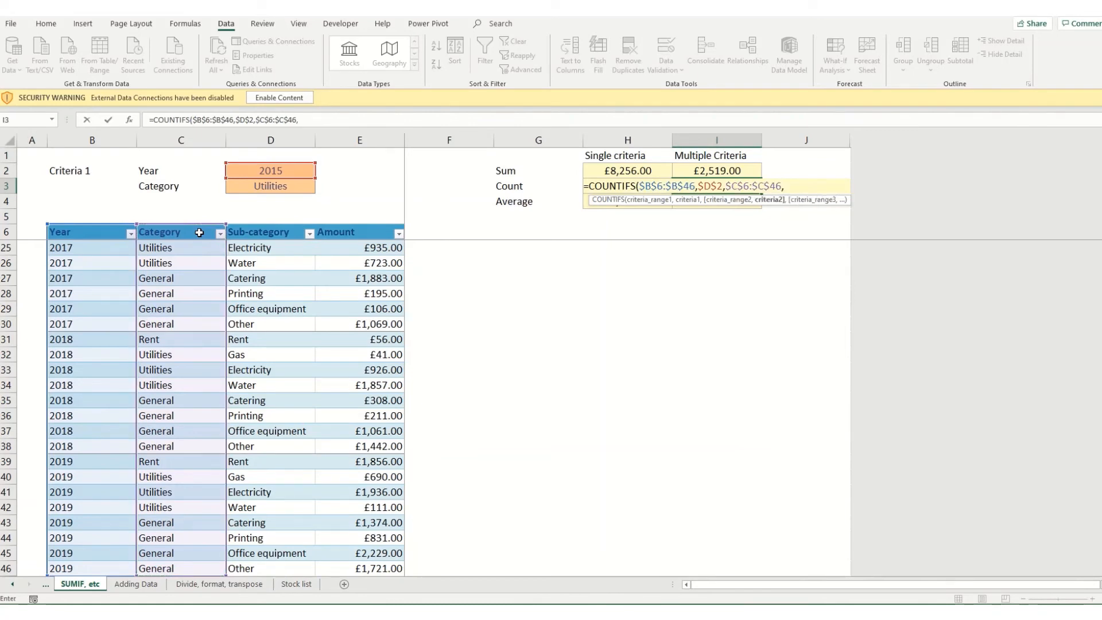
click(280, 184)
key(F4)
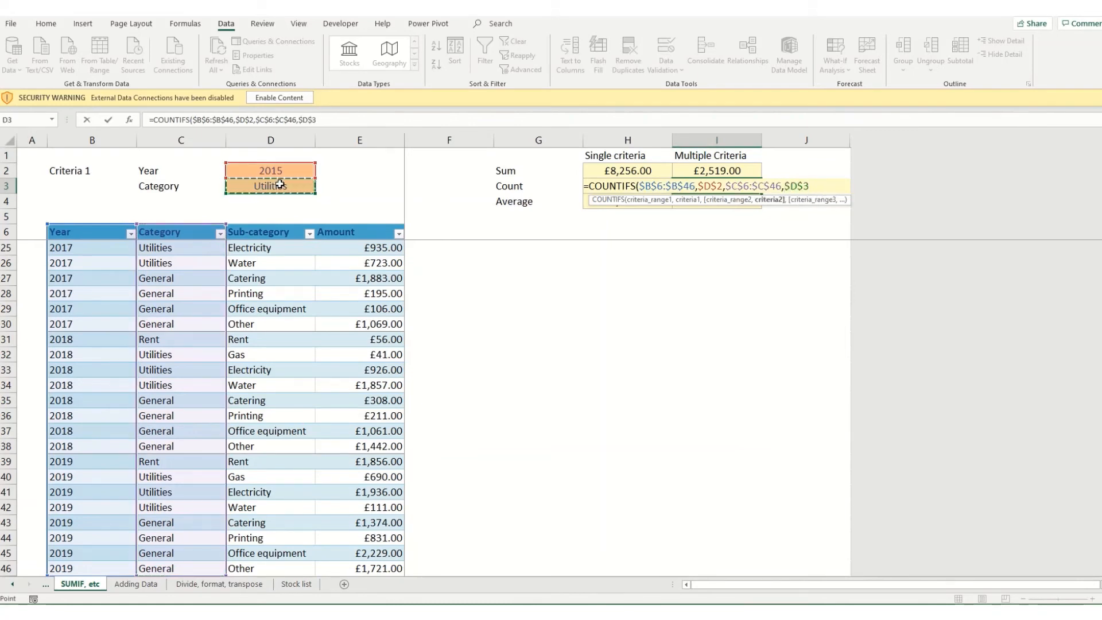
key(Return)
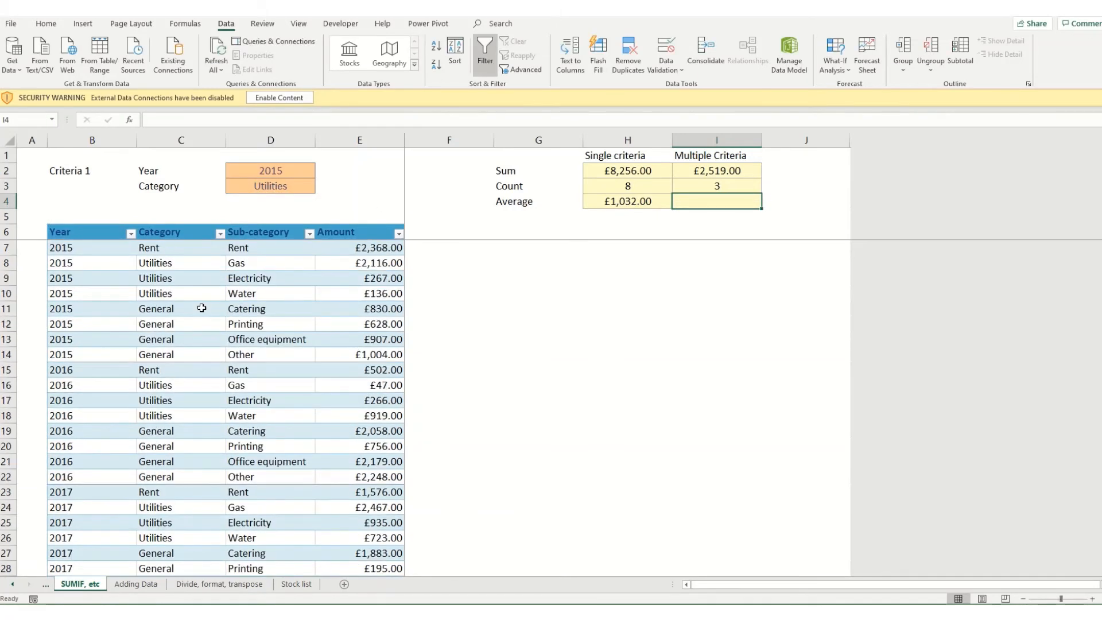
drag(156, 263, 166, 293)
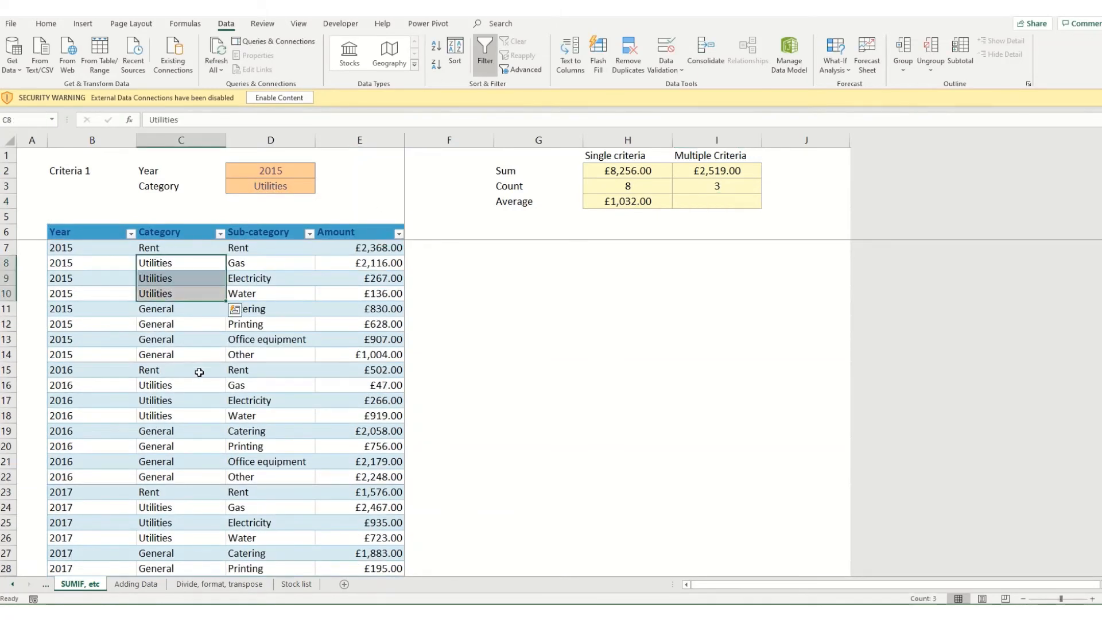
Start an AVERAGEIFS formula in I4 with the Amount column $E$6:$E$46 as the absolute average range
click(728, 202)
scroll(425, 274, down, 6)
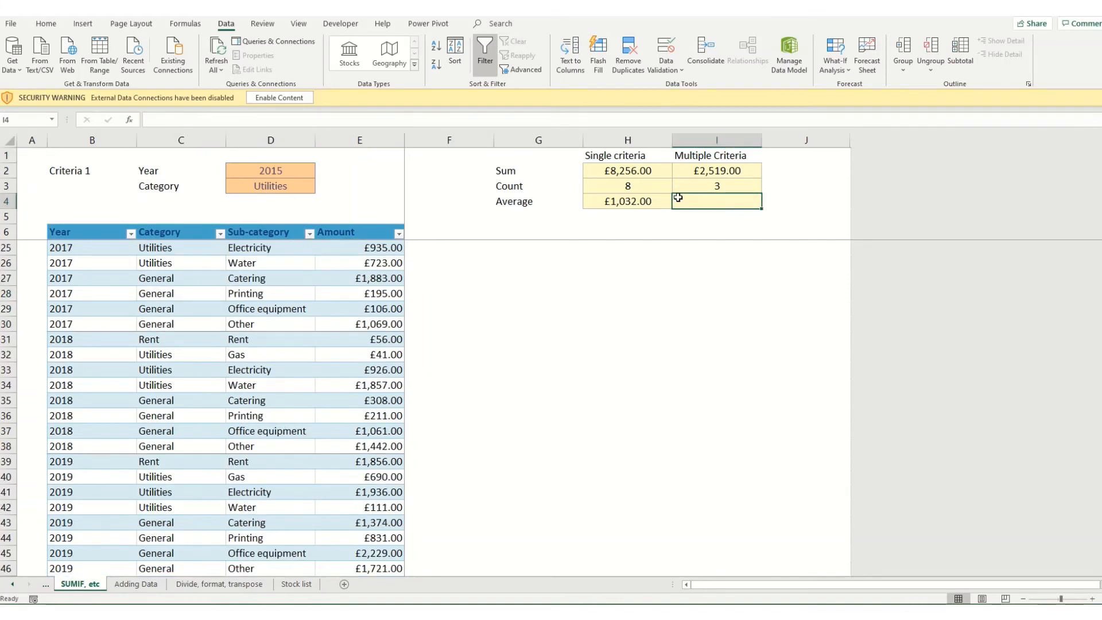
text(=averagei)
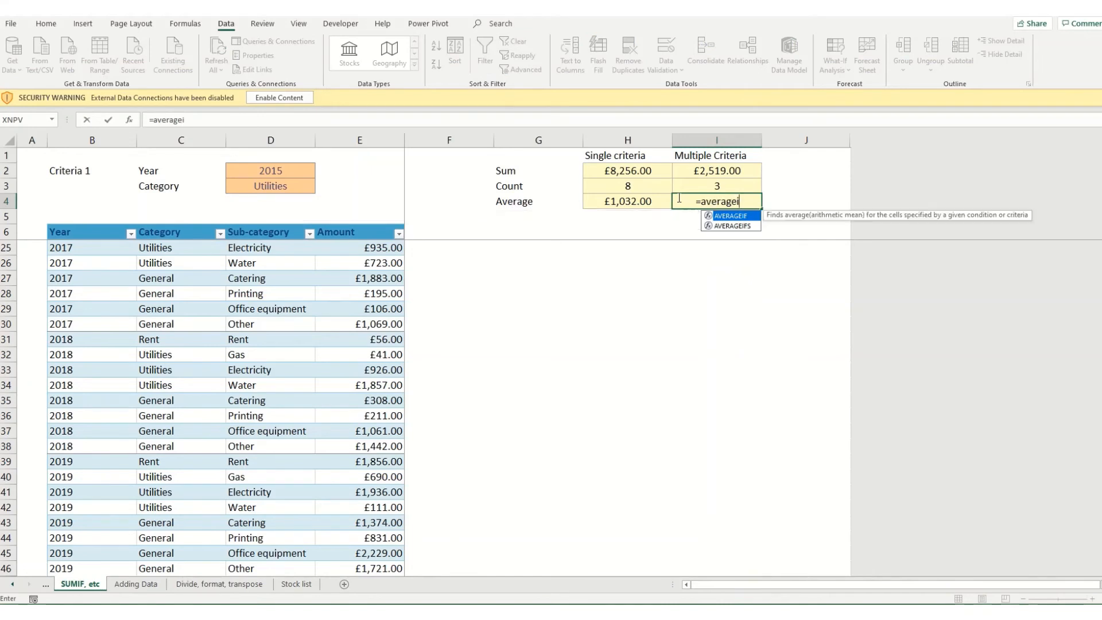
text(fs)
key(Tab)
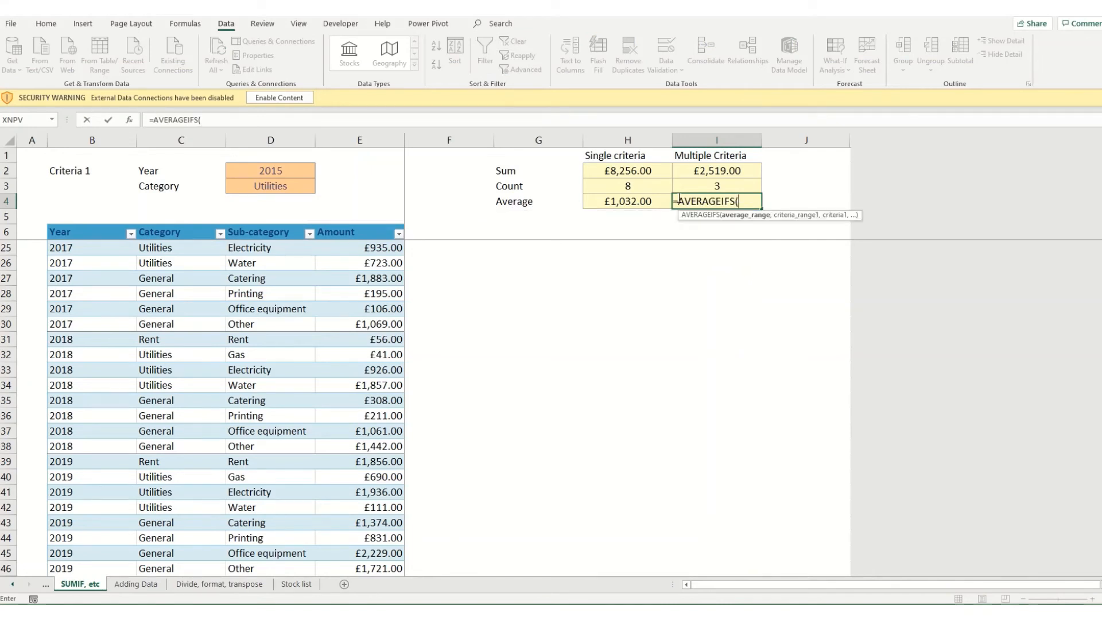
click(344, 231)
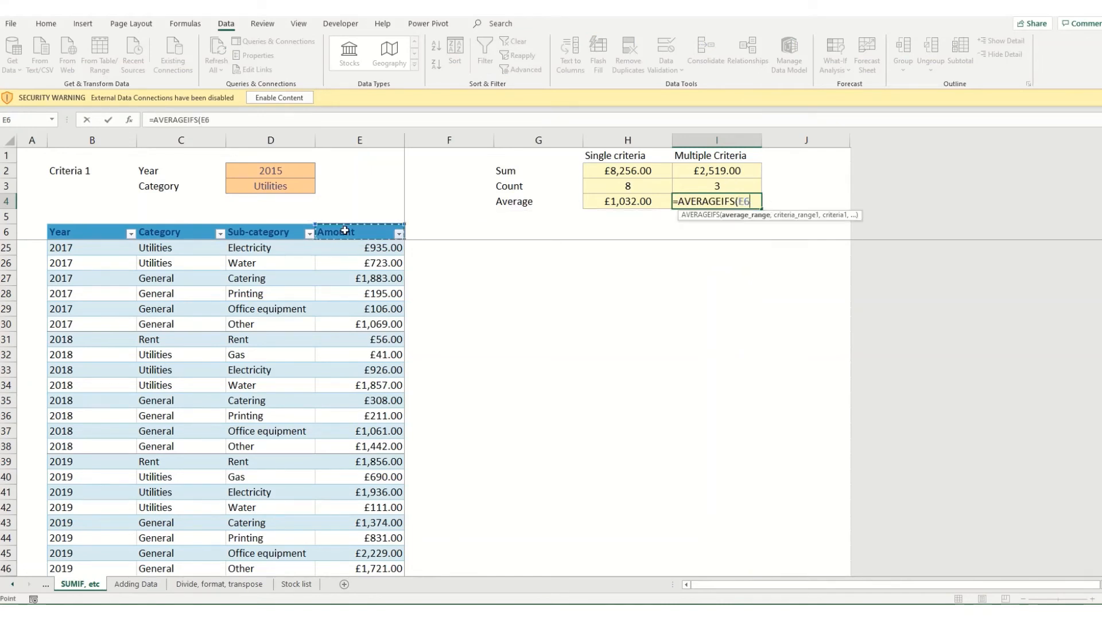
key(ctrl+shift+Down)
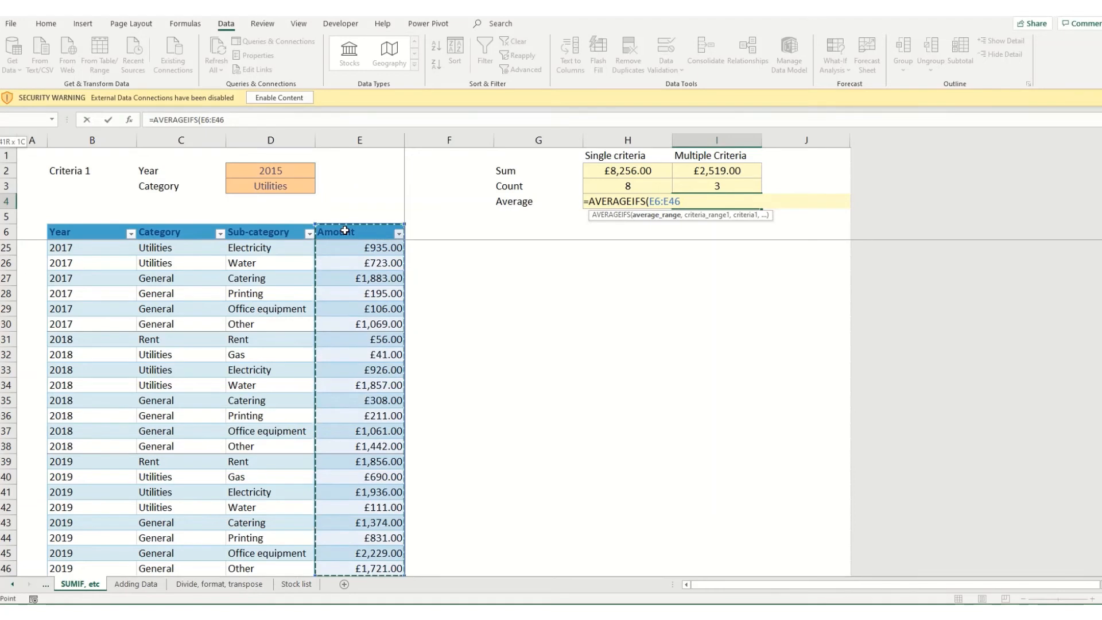
key(F4)
text(,)
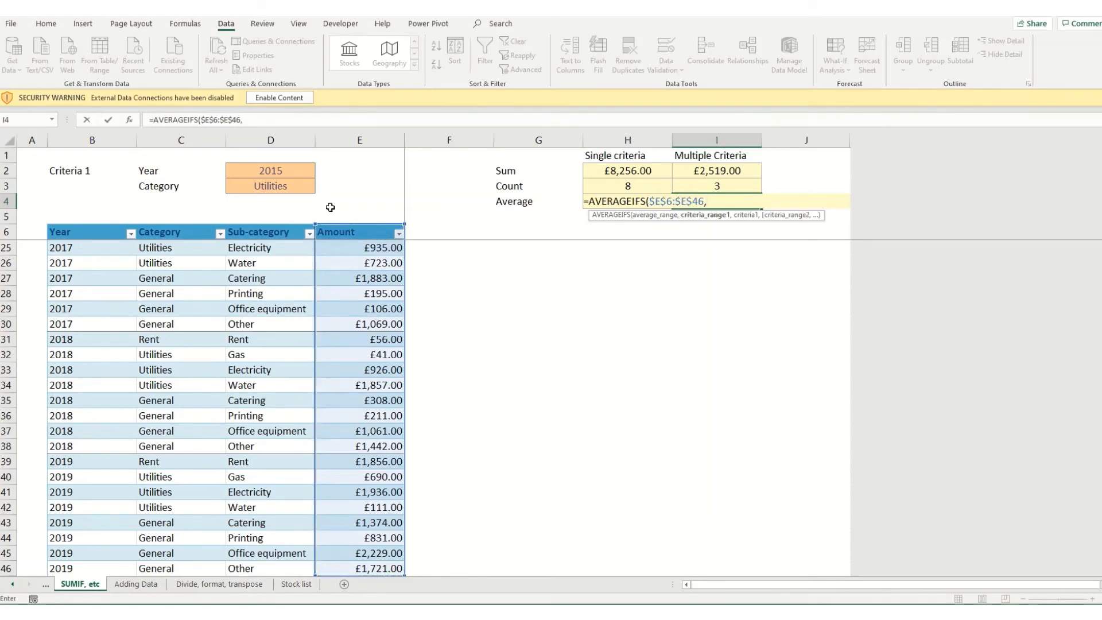
Add the first AVERAGEIFS condition, matching the Year column $B$6:$B$46 to the year criterion $D$2 with absolute references
click(113, 233)
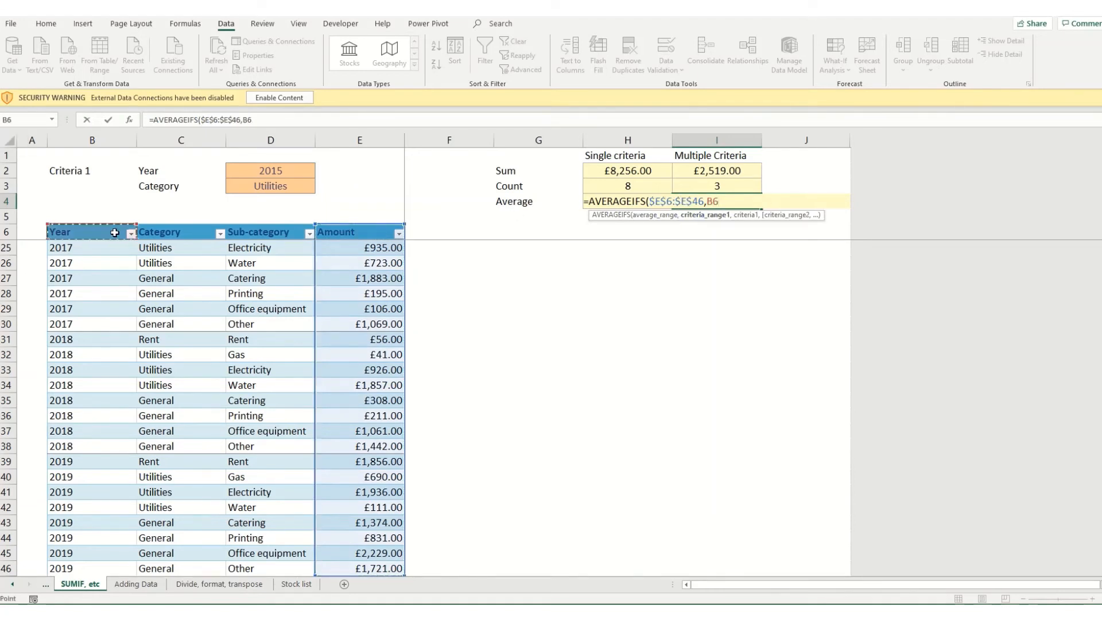
key(ctrl+shift+Down)
key(F4)
text(,)
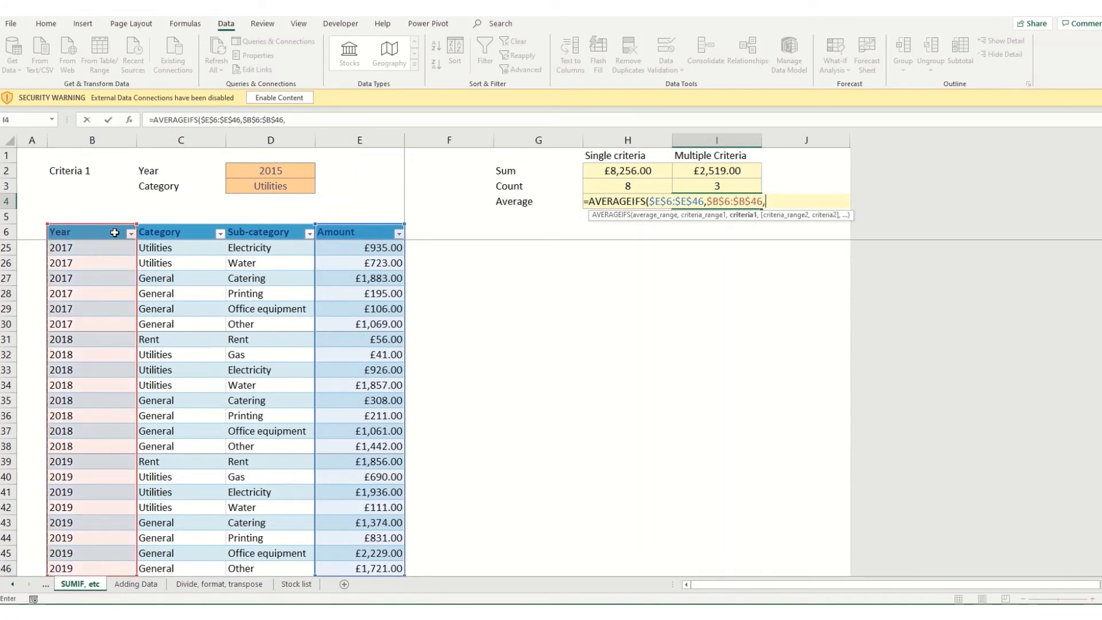
click(257, 170)
key(F4)
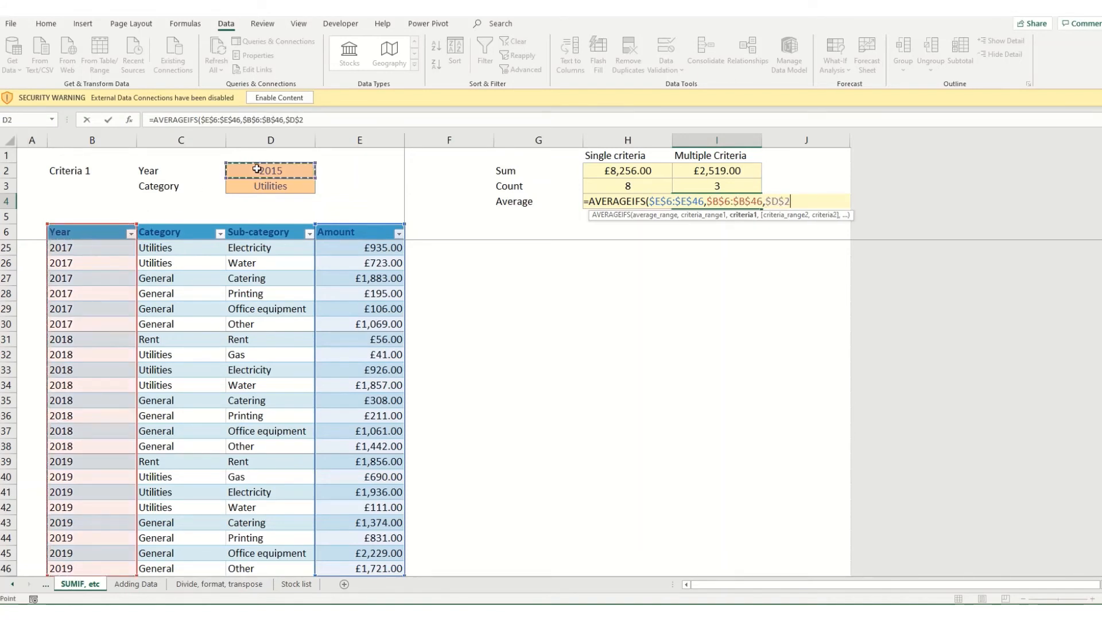
Add the second AVERAGEIFS condition, matching the Category column $C$6:$C$46 to $D$3, and complete the formula
text(,)
click(182, 231)
key(ctrl+shift+Down)
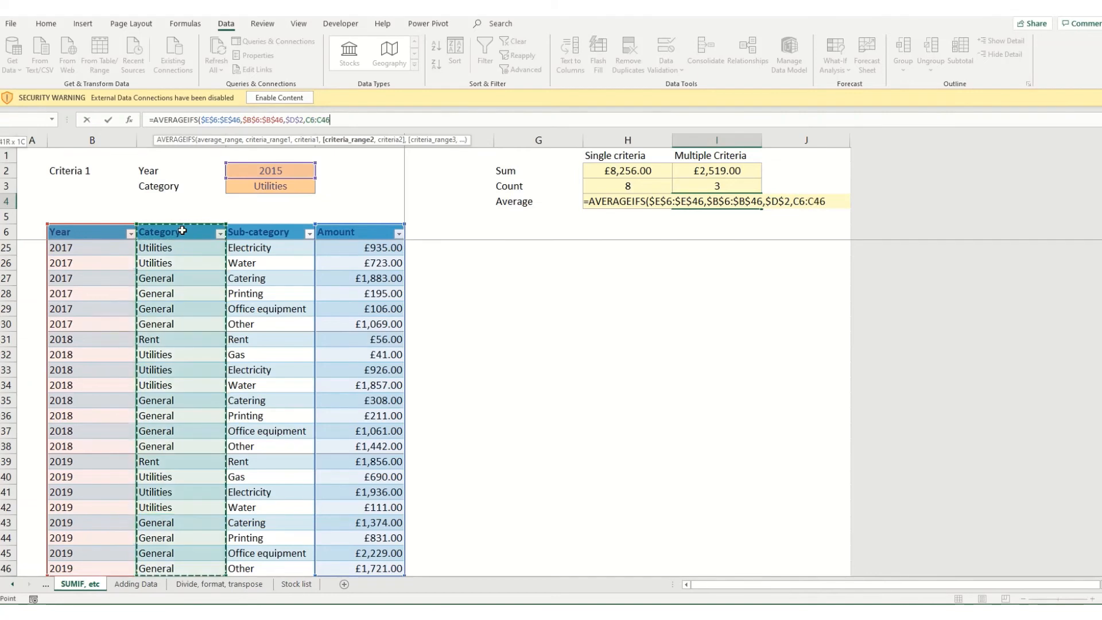
key(F4)
text(,)
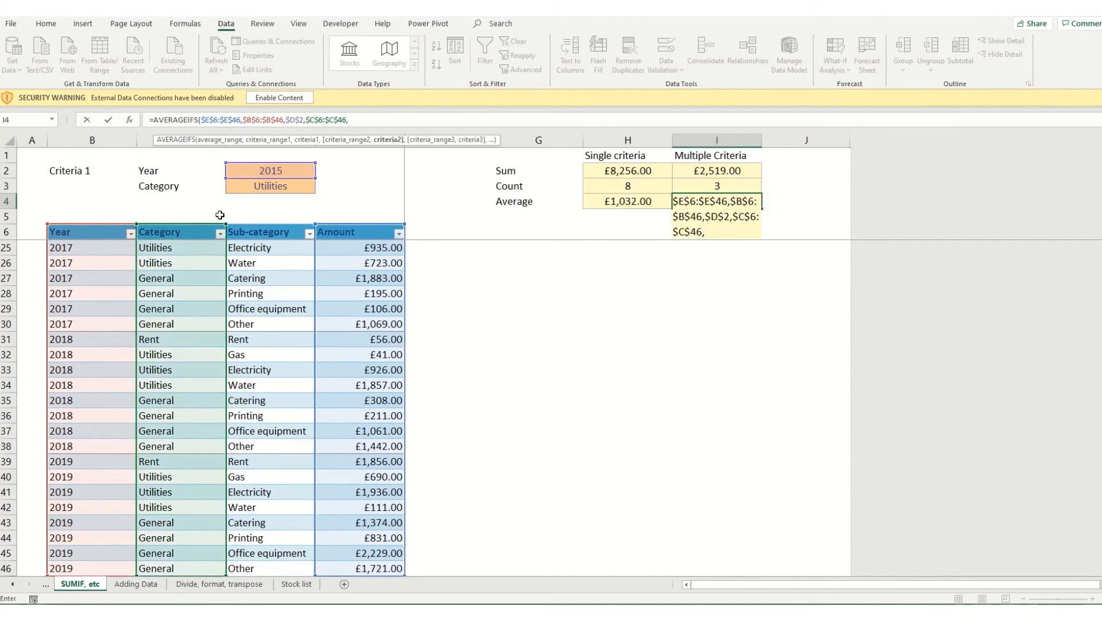
click(257, 188)
key(F4)
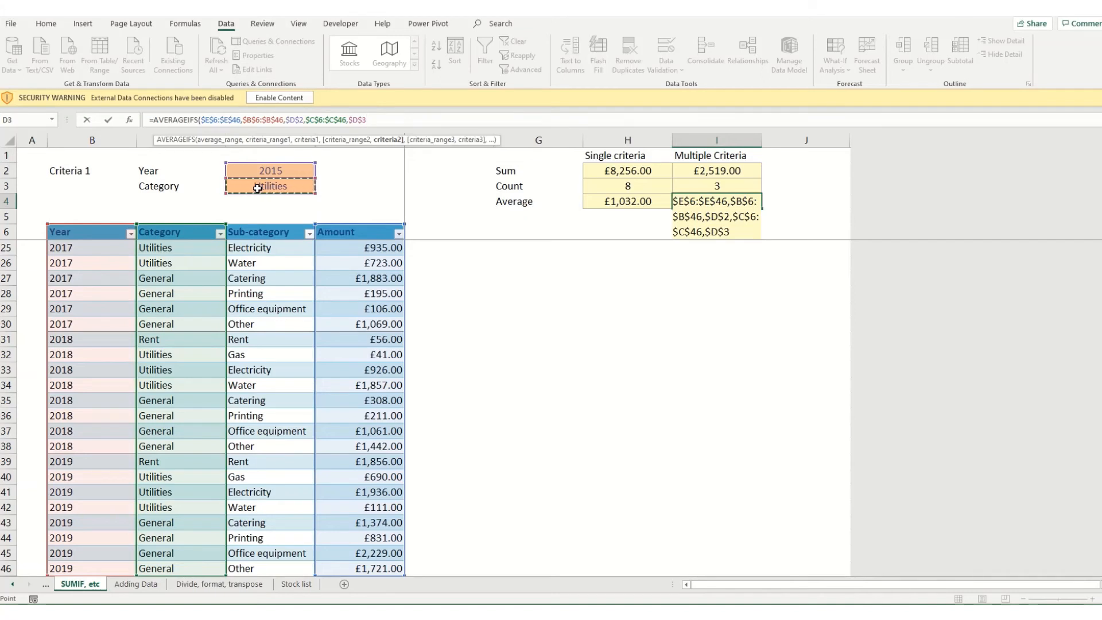
key(Return)
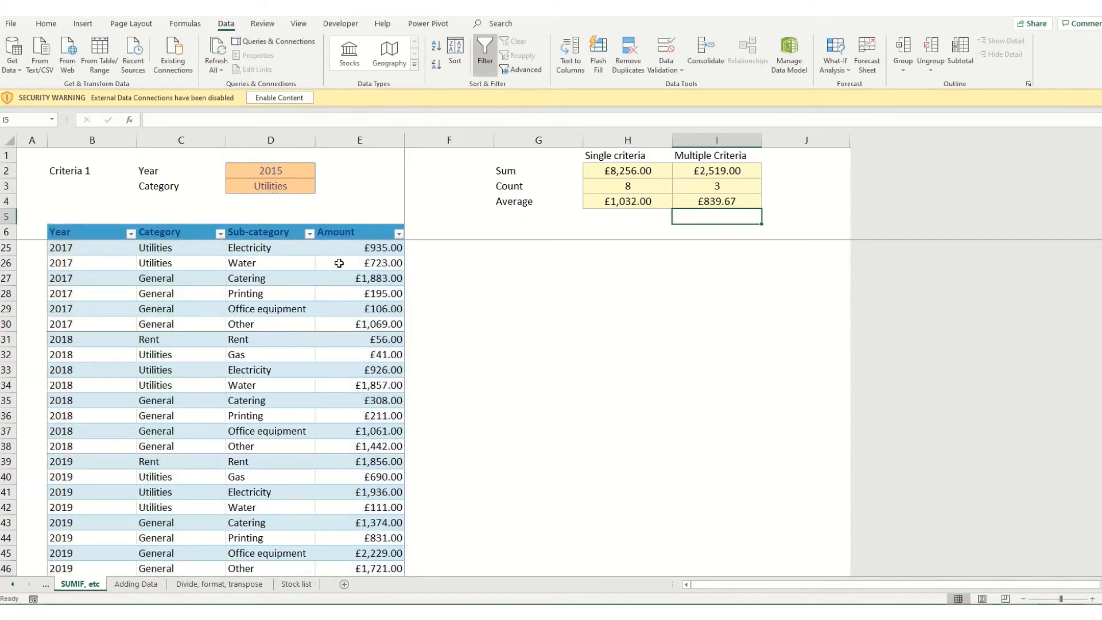
Select the 2015 Utilities amounts in E8:E10 to check their average against the AVERAGEIFS formula
scroll(367, 275, up, 3)
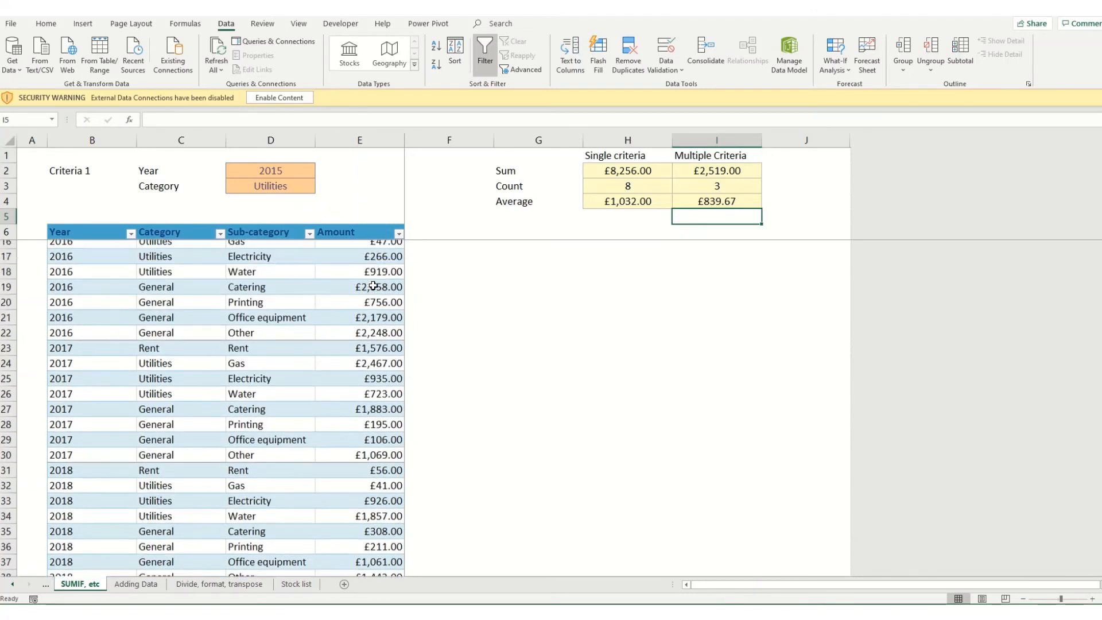
scroll(373, 286, up, 3)
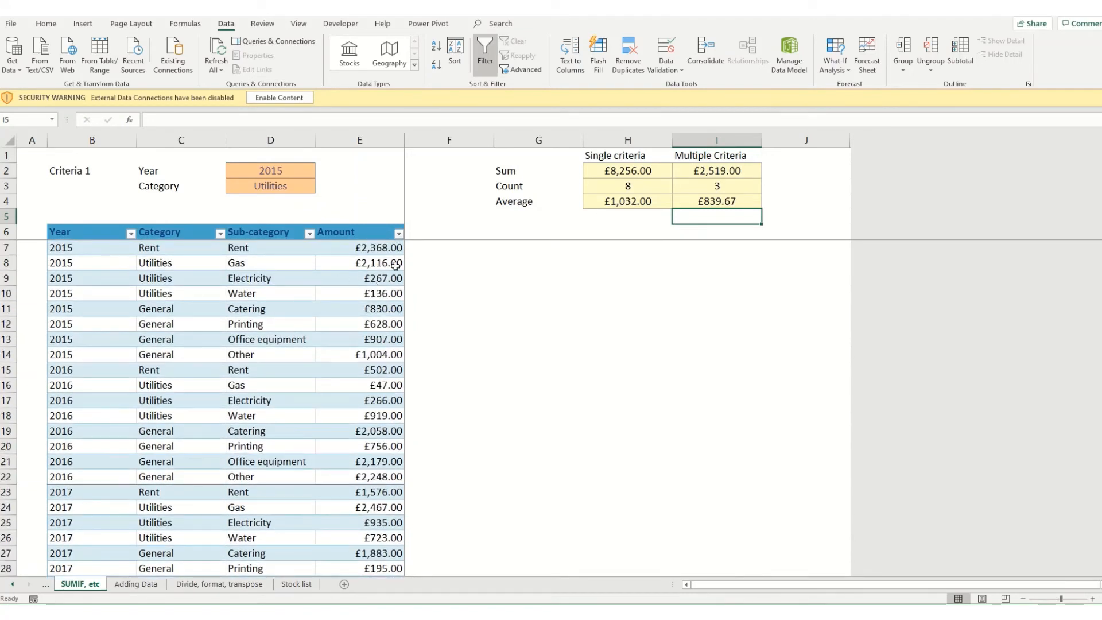
drag(376, 266, 378, 294)
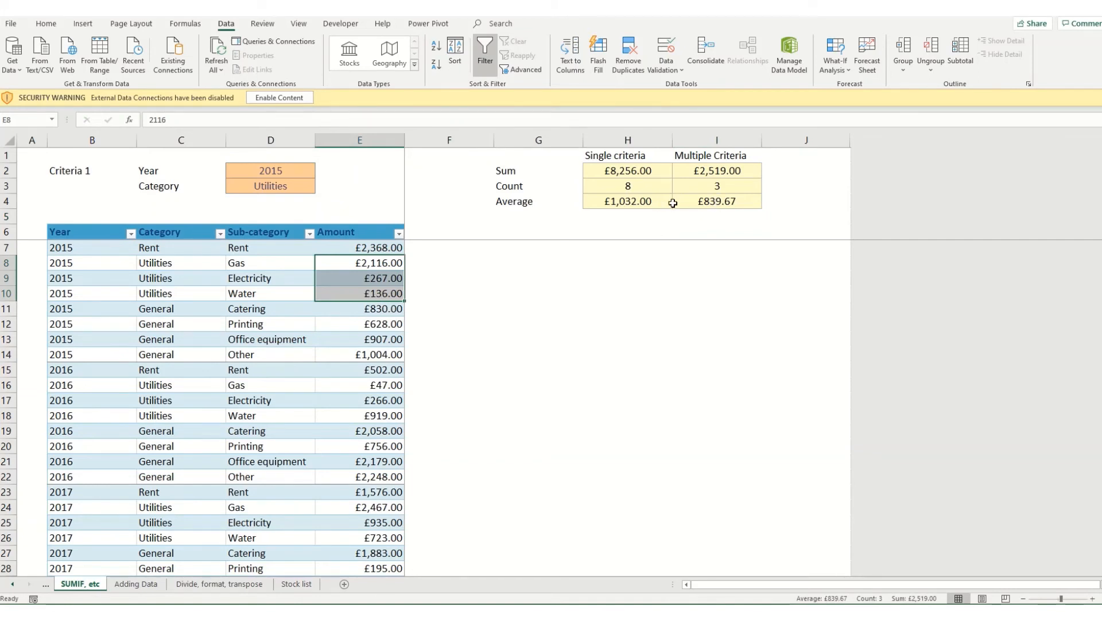
Set the year criterion in D2 to 2016
click(270, 171)
text(2016)
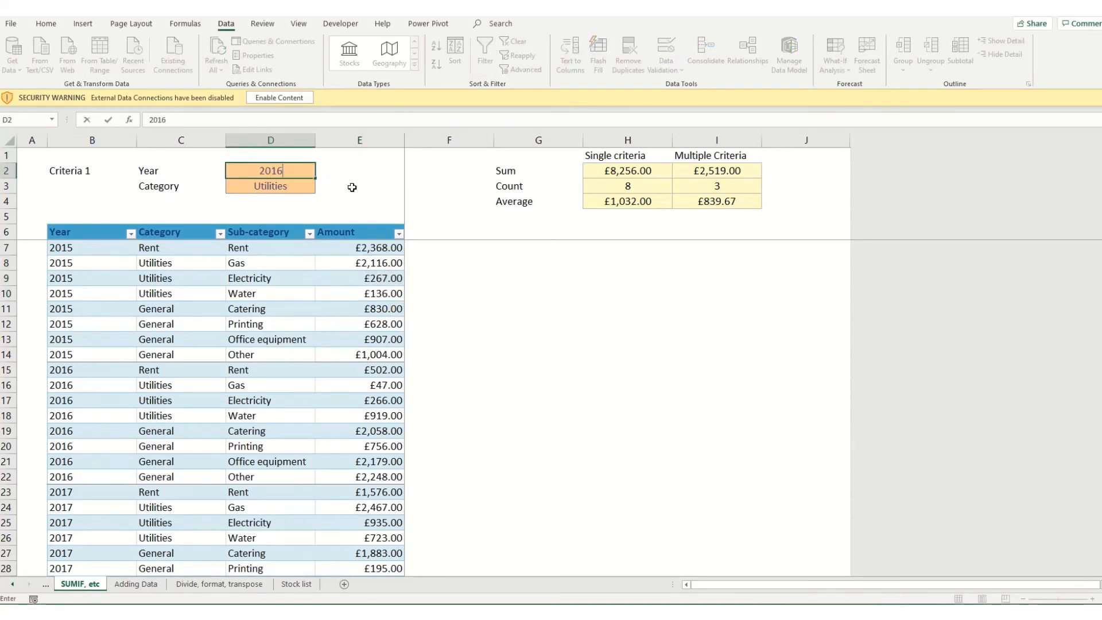
key(Return)
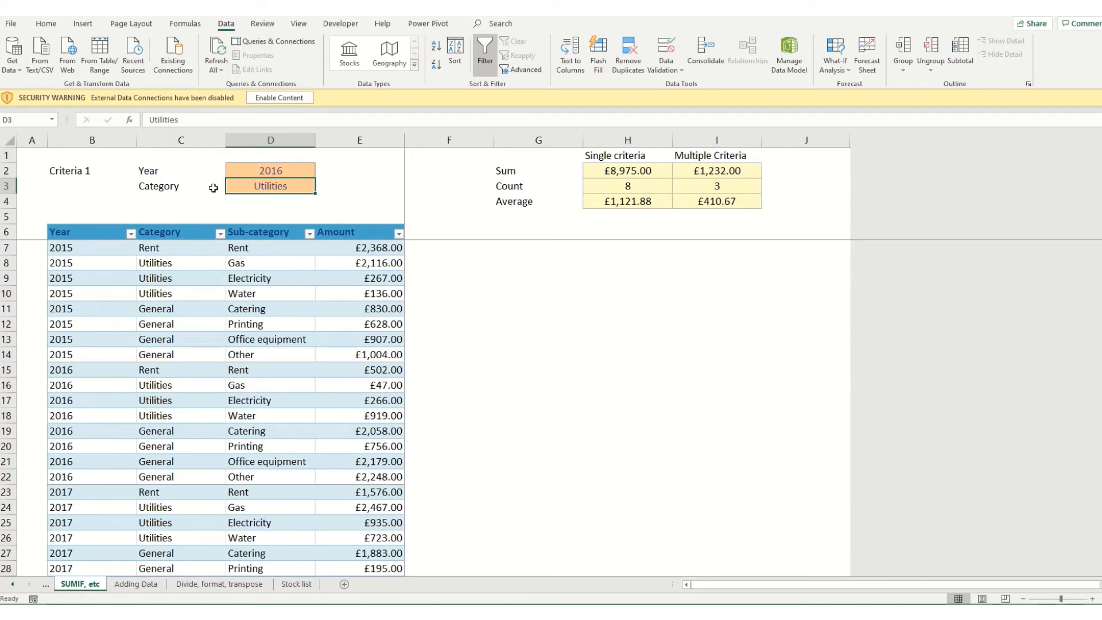
Change the category criterion in D3 to the wildcard text Util*
double_click(265, 187)
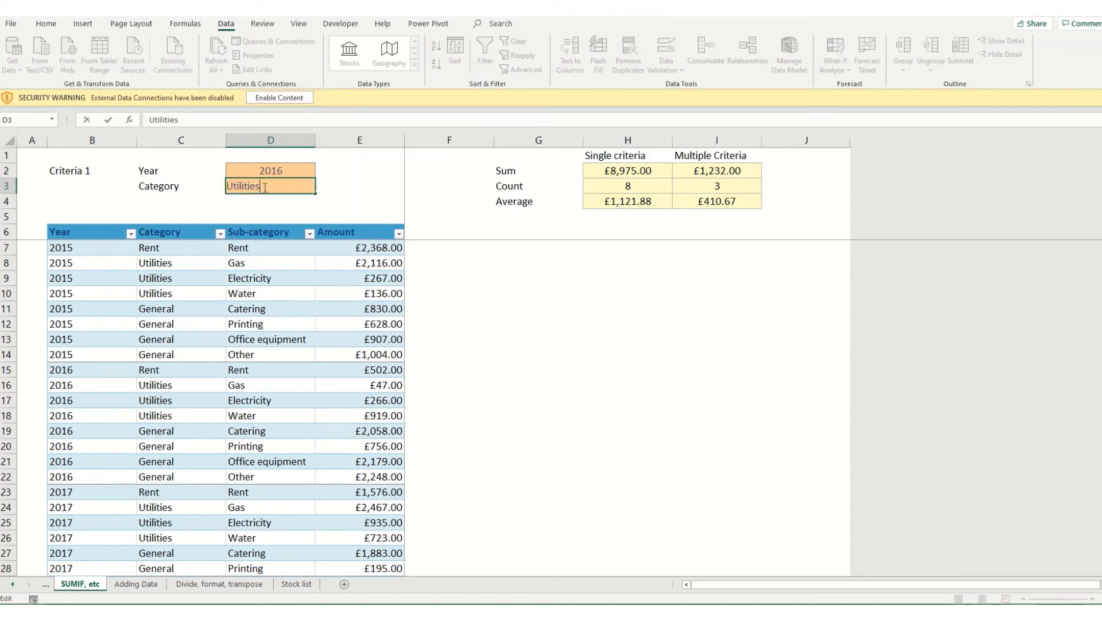
drag(243, 183, 295, 189)
text(*)
key(Return)
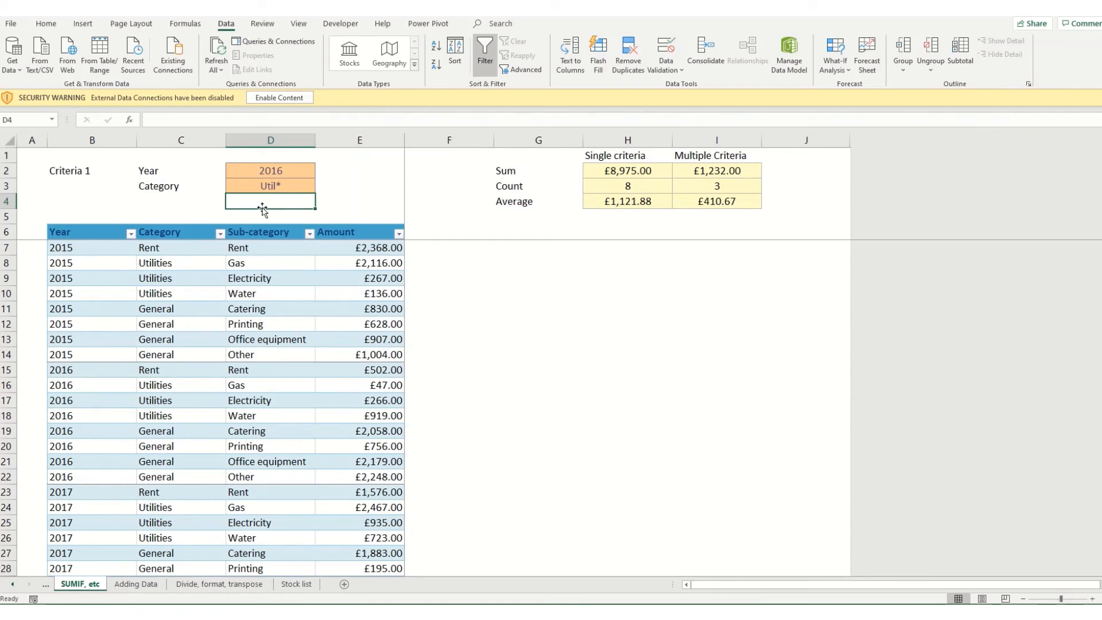
Rename the category of the 2015 Gas row to "Utilities -gas" and of the 2015 Electricity row to "Utilities - elec"
double_click(183, 264)
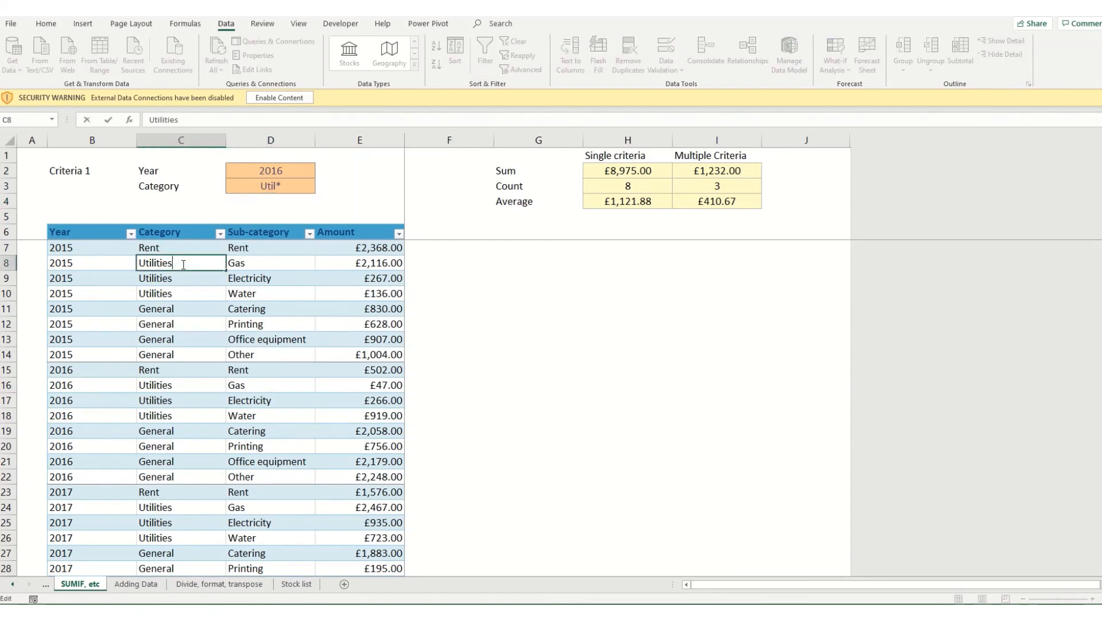
text(-gas)
key(Return)
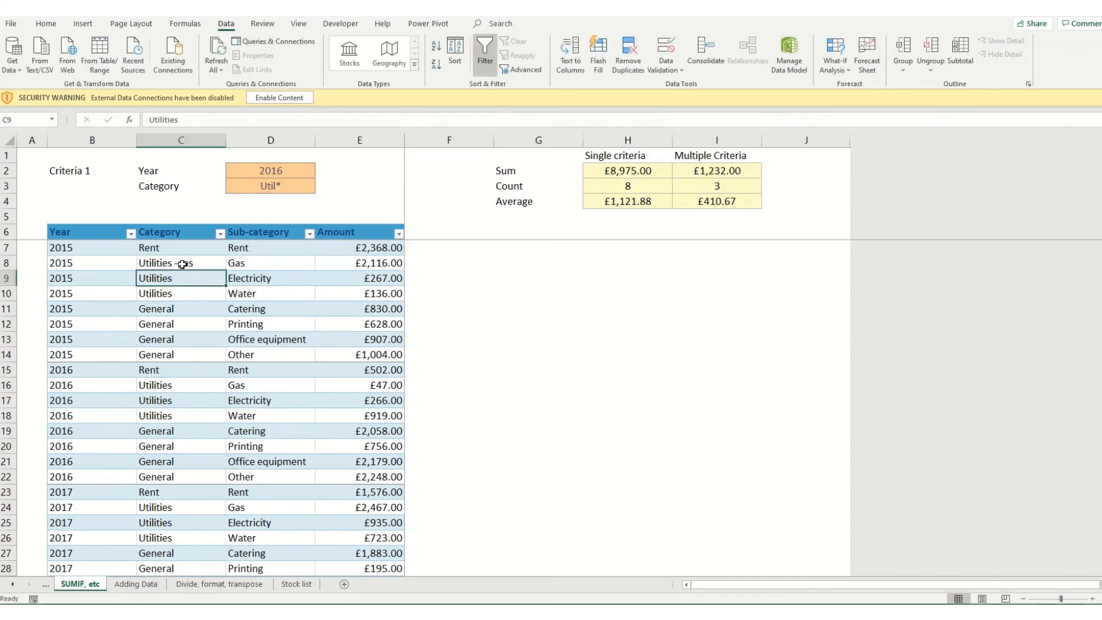
double_click(190, 278)
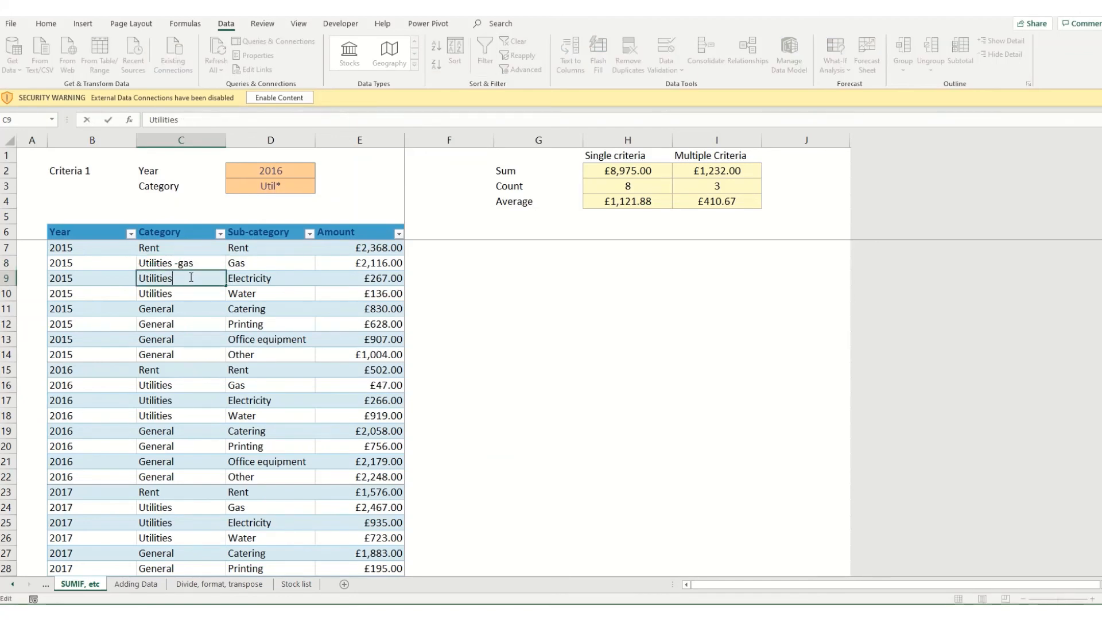
text(- elec)
key(Return)
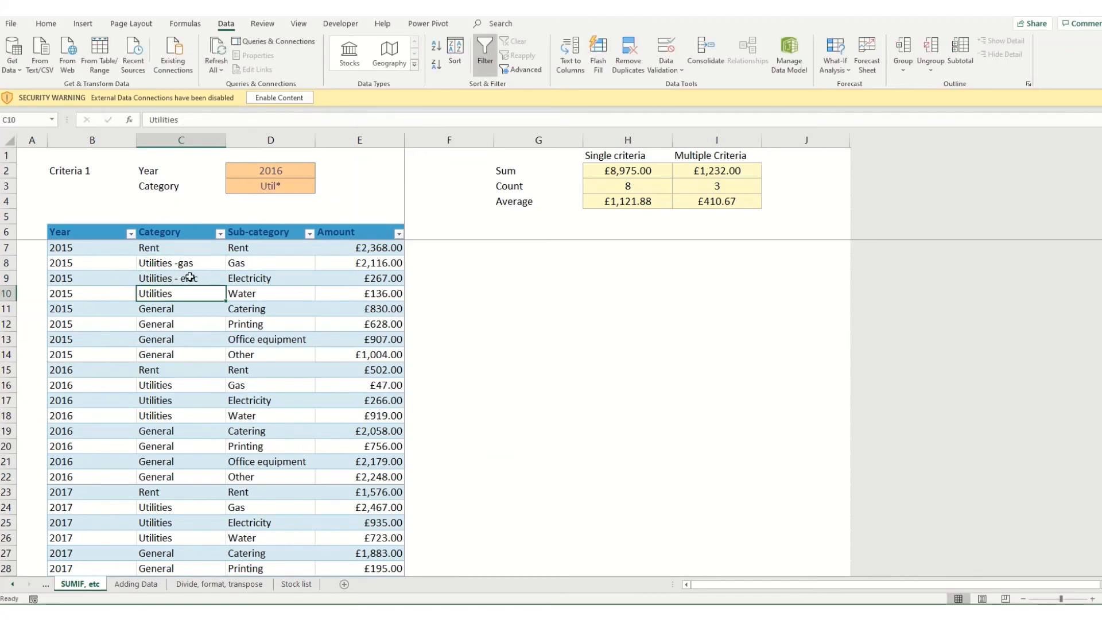